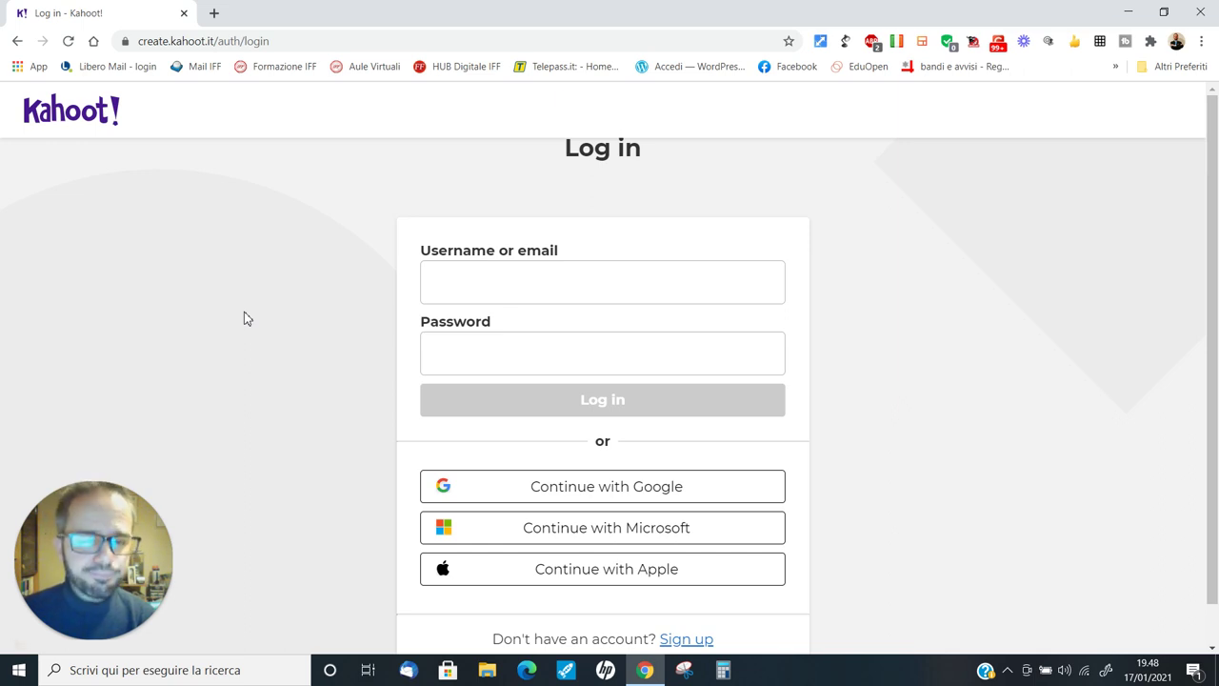
Log in to Kahoot with the account e-mail and the account password.
scroll(243, 318, "down", 1)
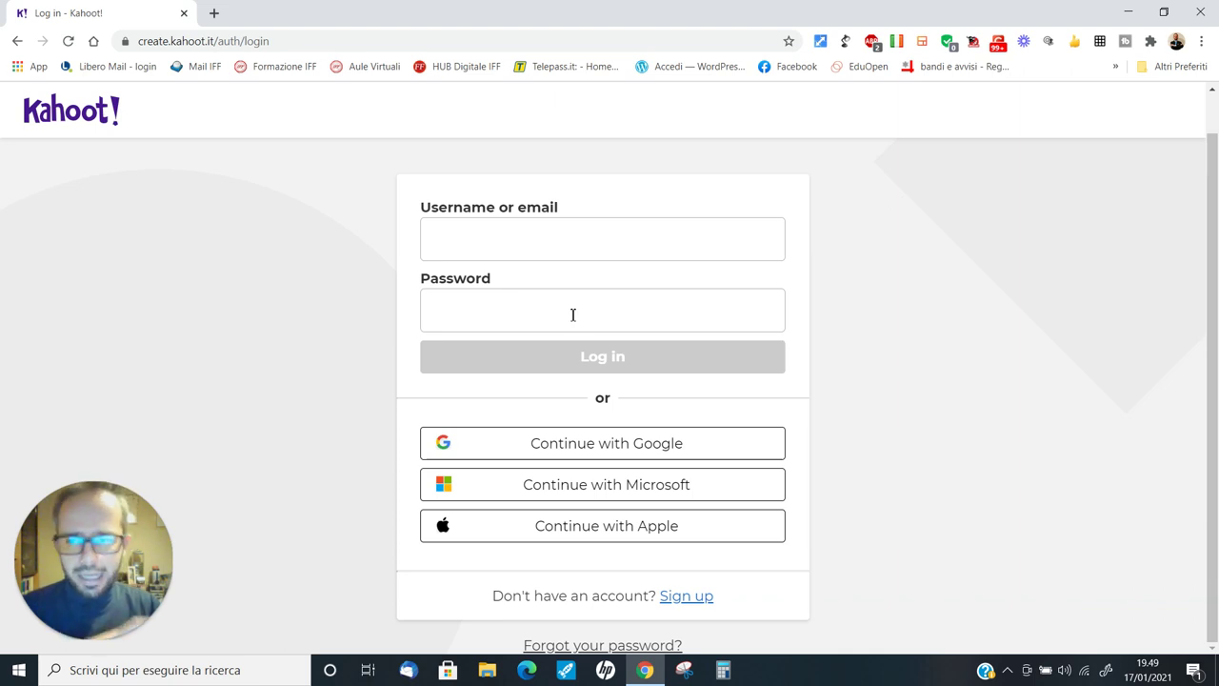
left_click(585, 243)
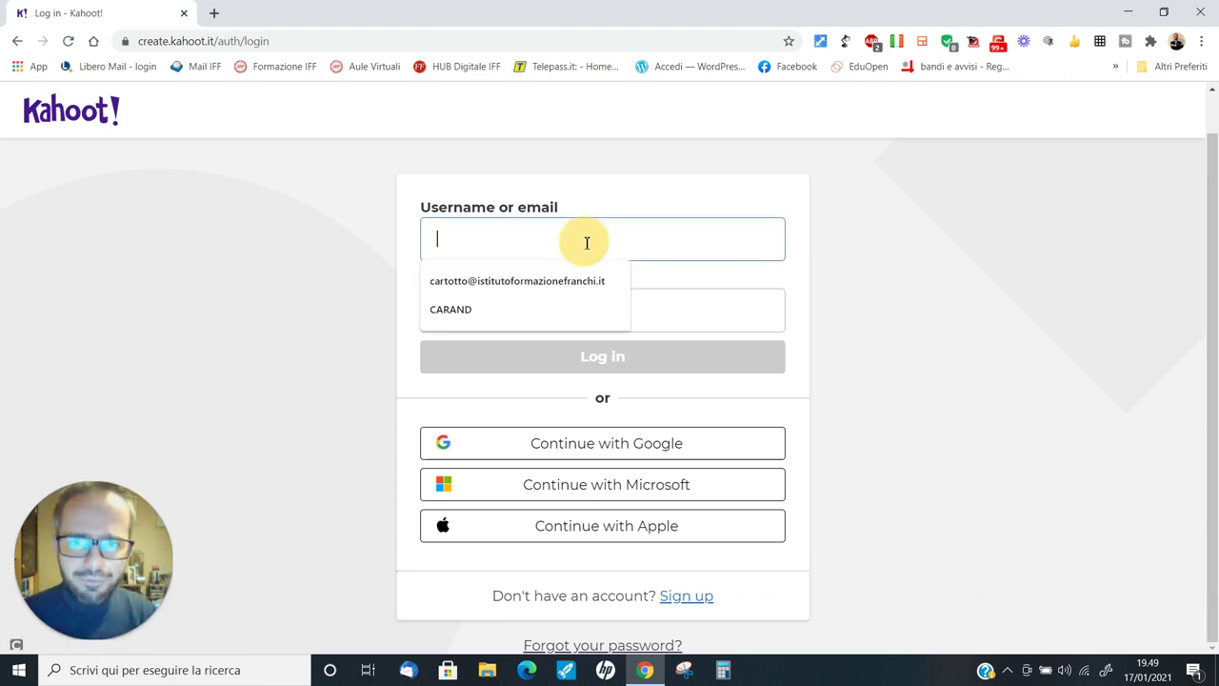
left_click(546, 278)
left_click(535, 316)
type("********")
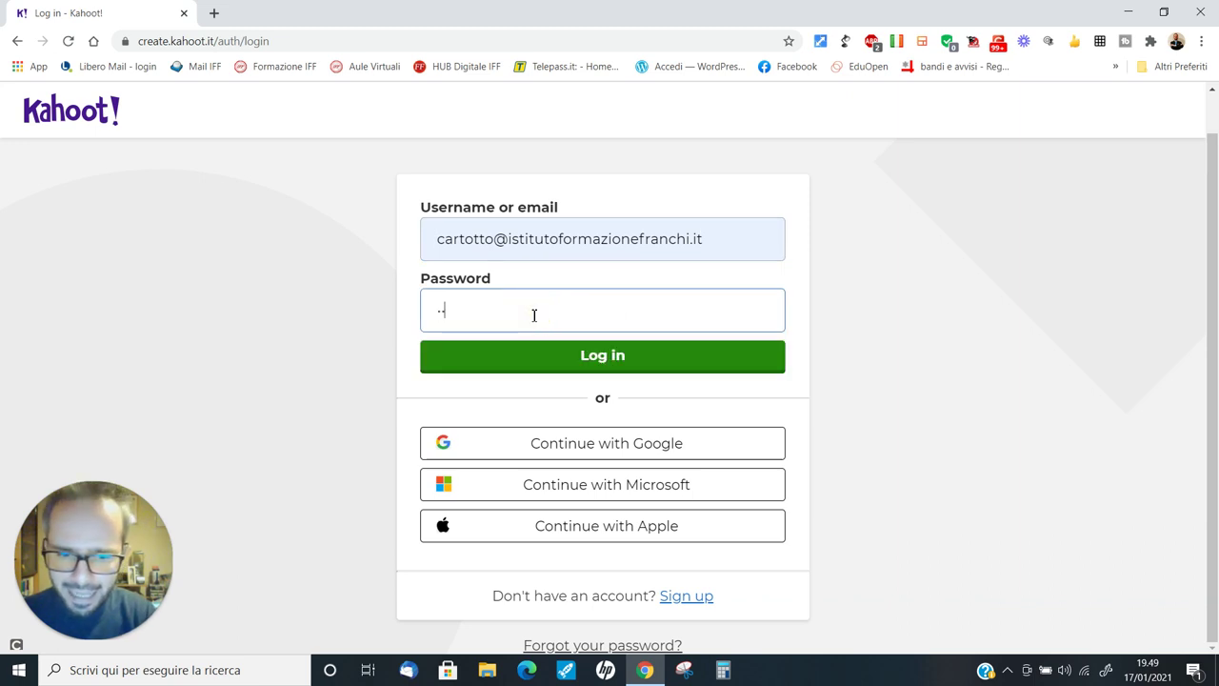
type("******")
key("Return")
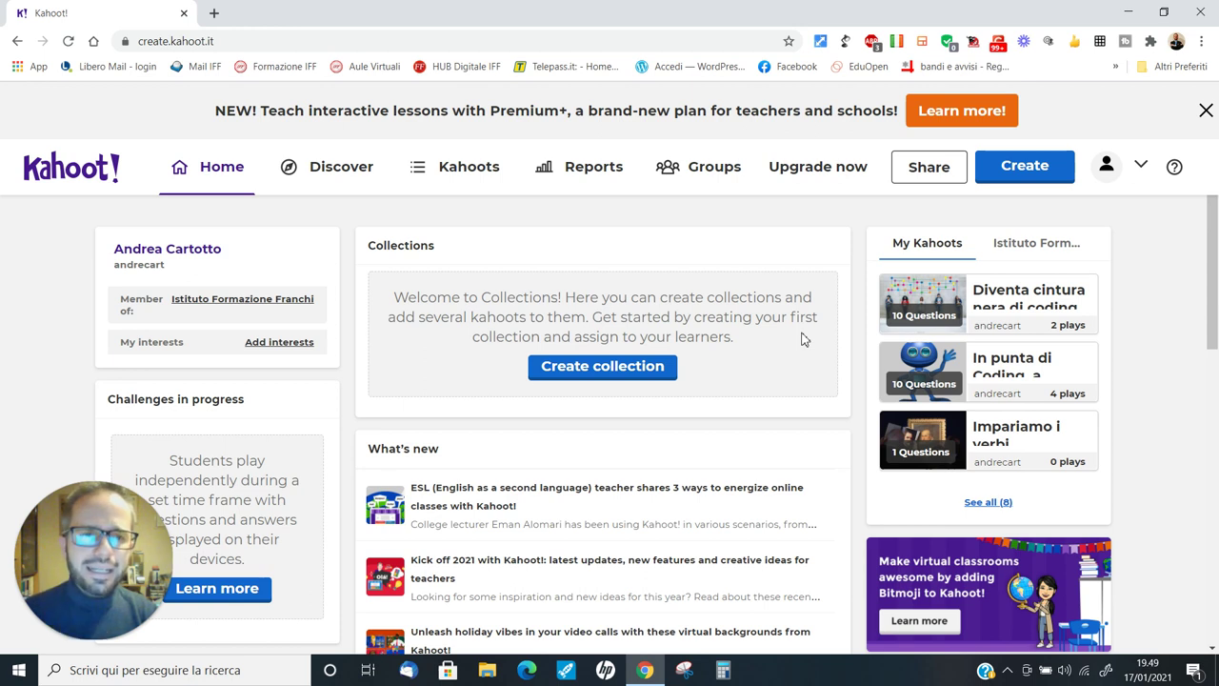
Create a new blank kahoot without using a template.
left_click(1032, 170)
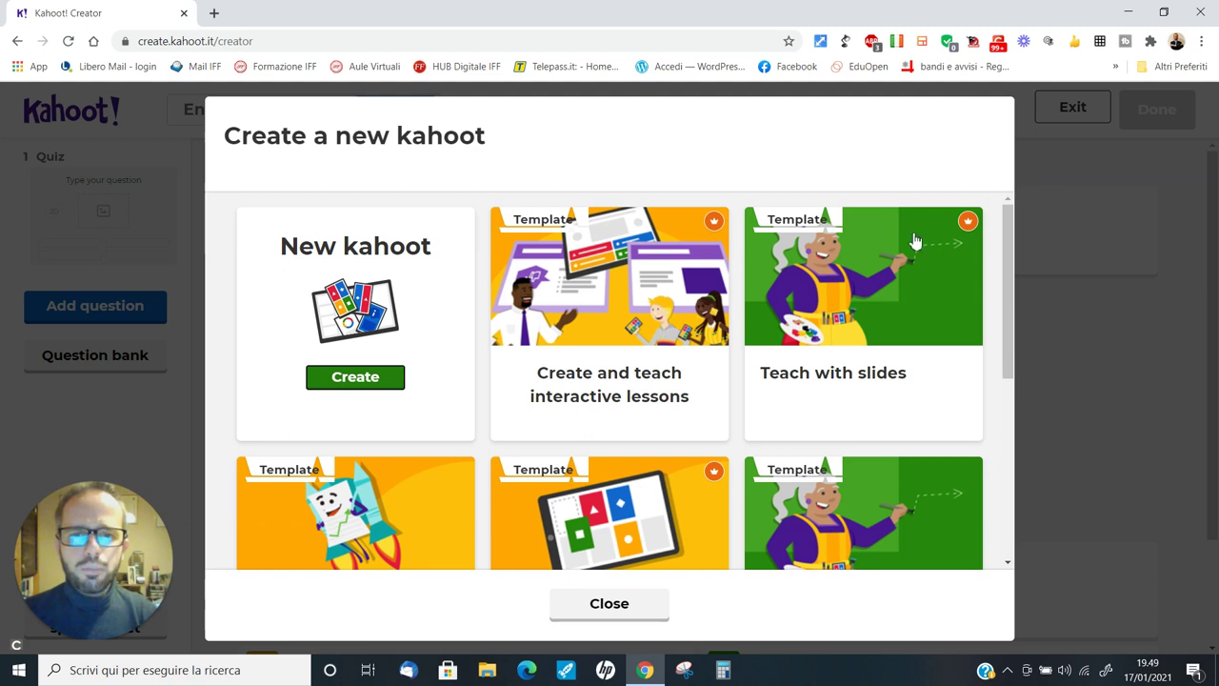
scroll(857, 246, "down", 1)
scroll(855, 245, "up", 1)
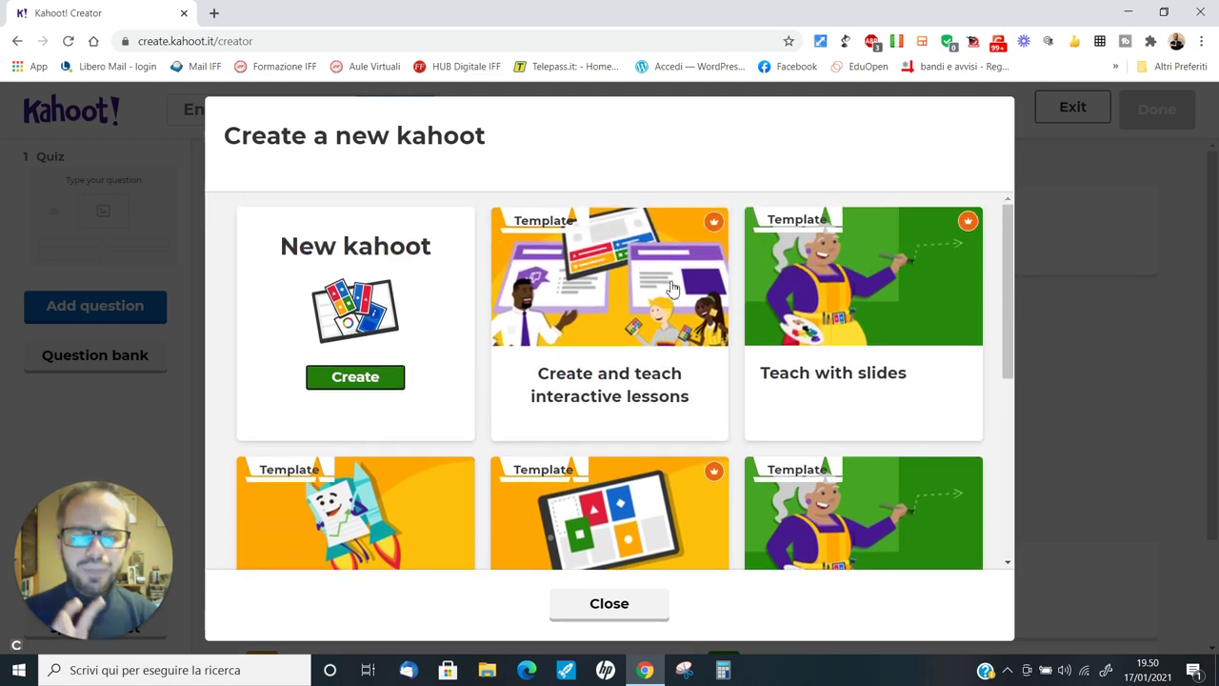
scroll(637, 289, "down", 1)
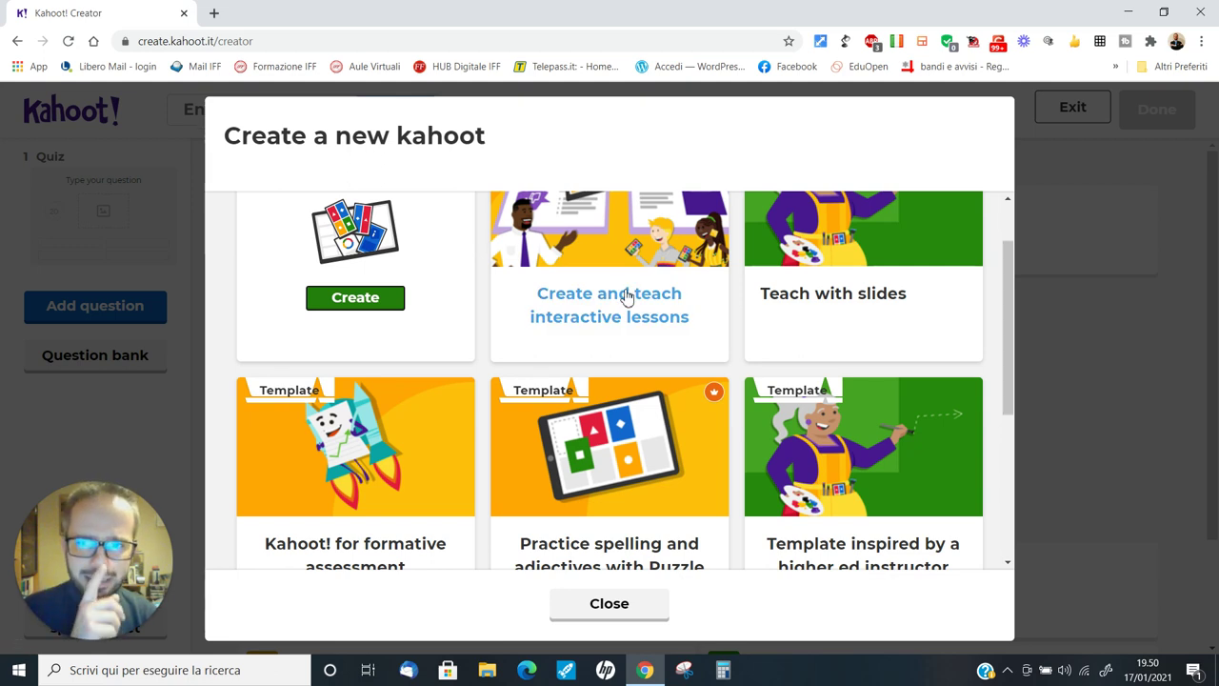
scroll(626, 298, "up", 1)
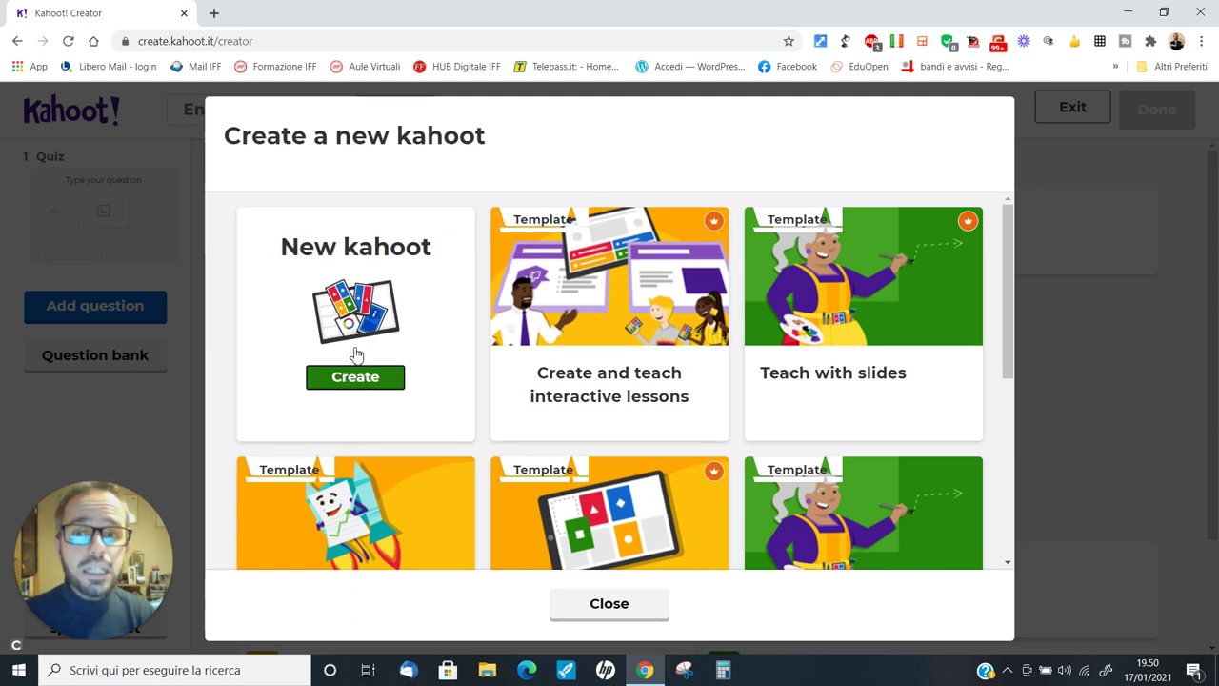
left_click(355, 376)
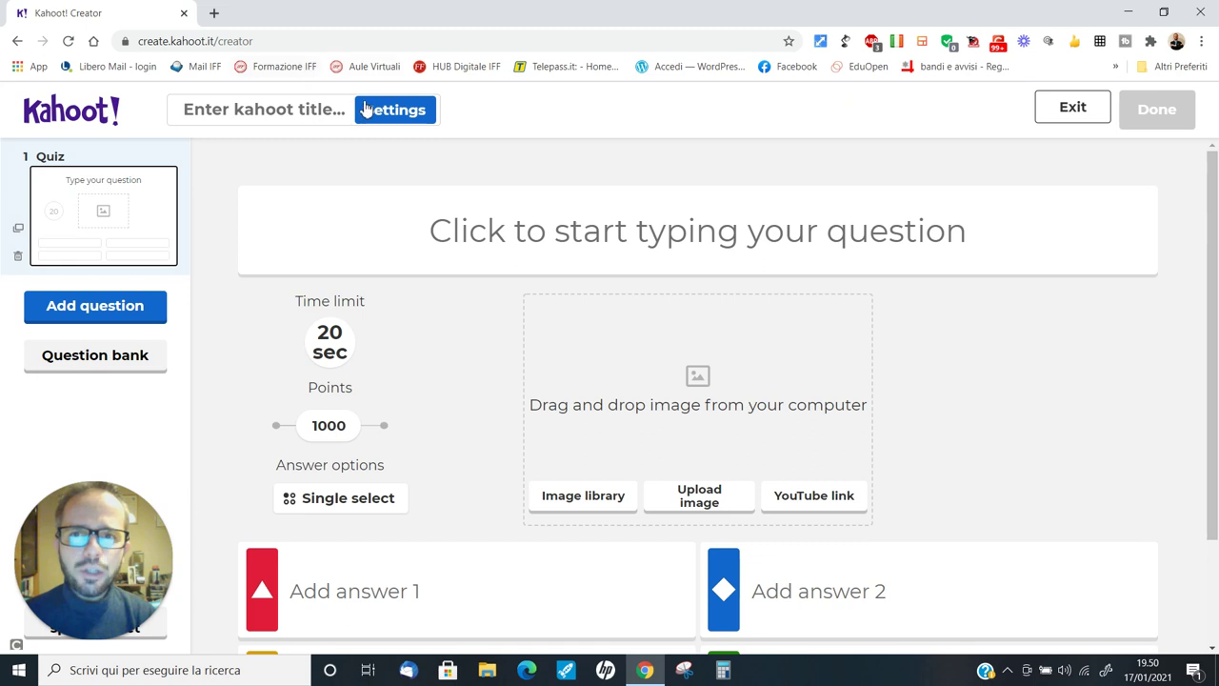
Title the kahoot "Quiz sulla Storia di Internet!" in its summary settings and leave the description empty.
left_click(400, 113)
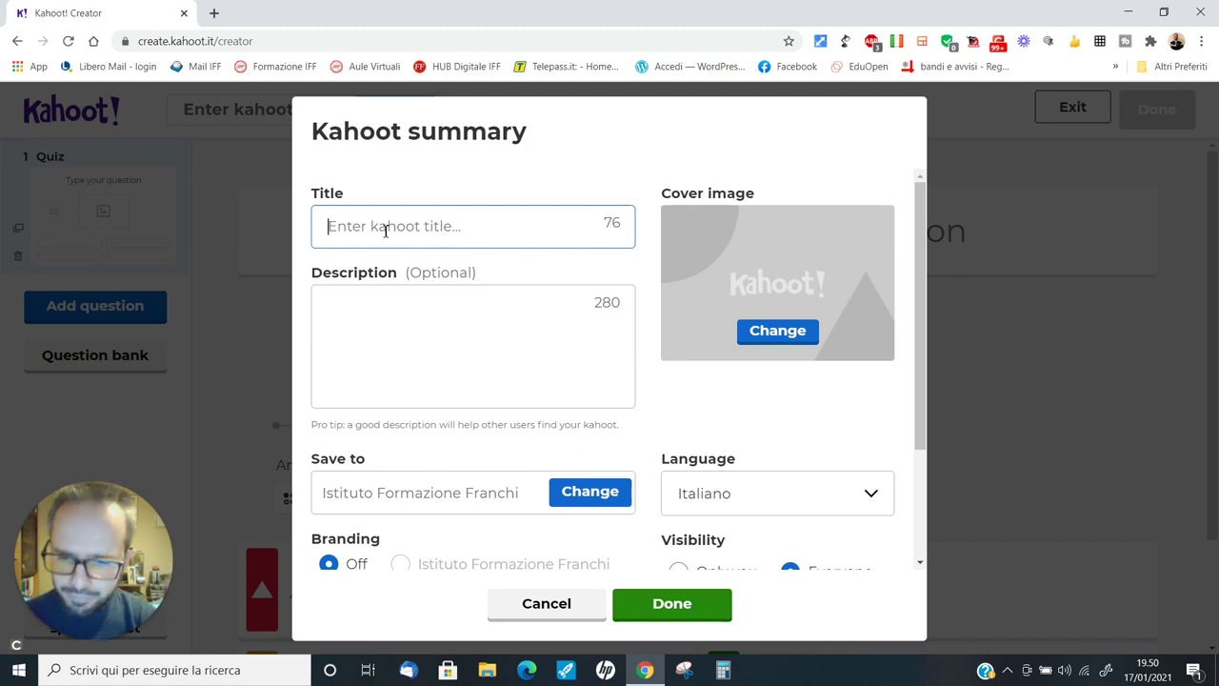
type("Quiz ")
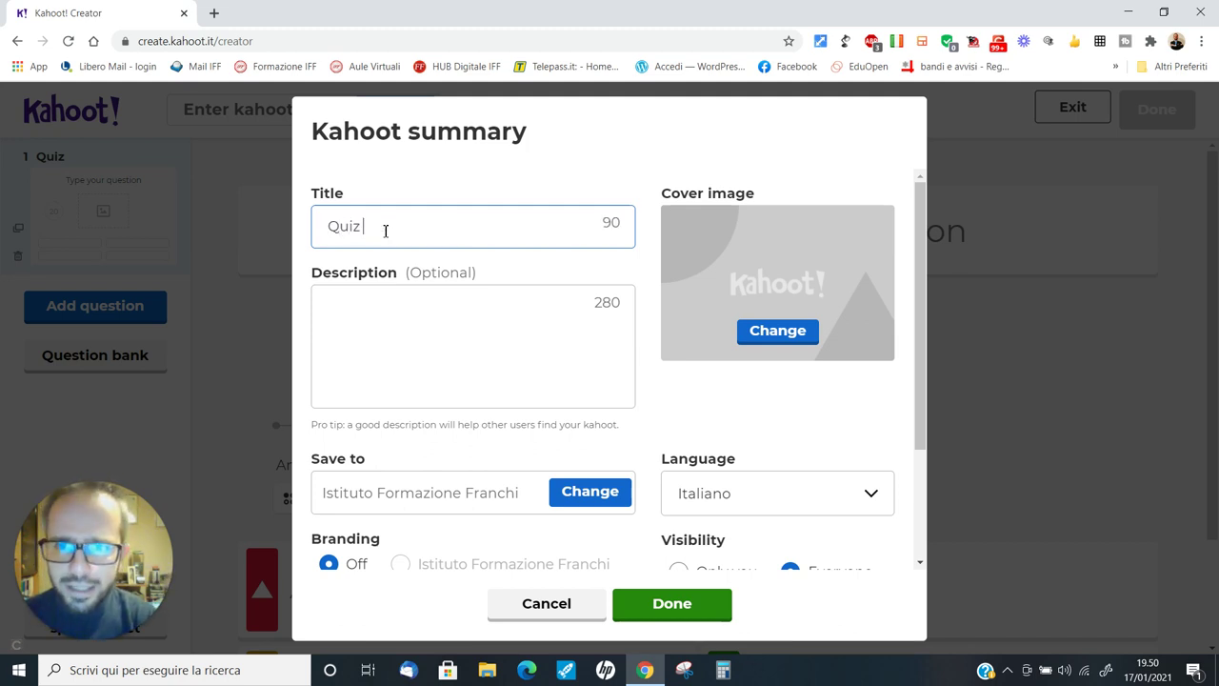
type("sulla Storia di Internet!")
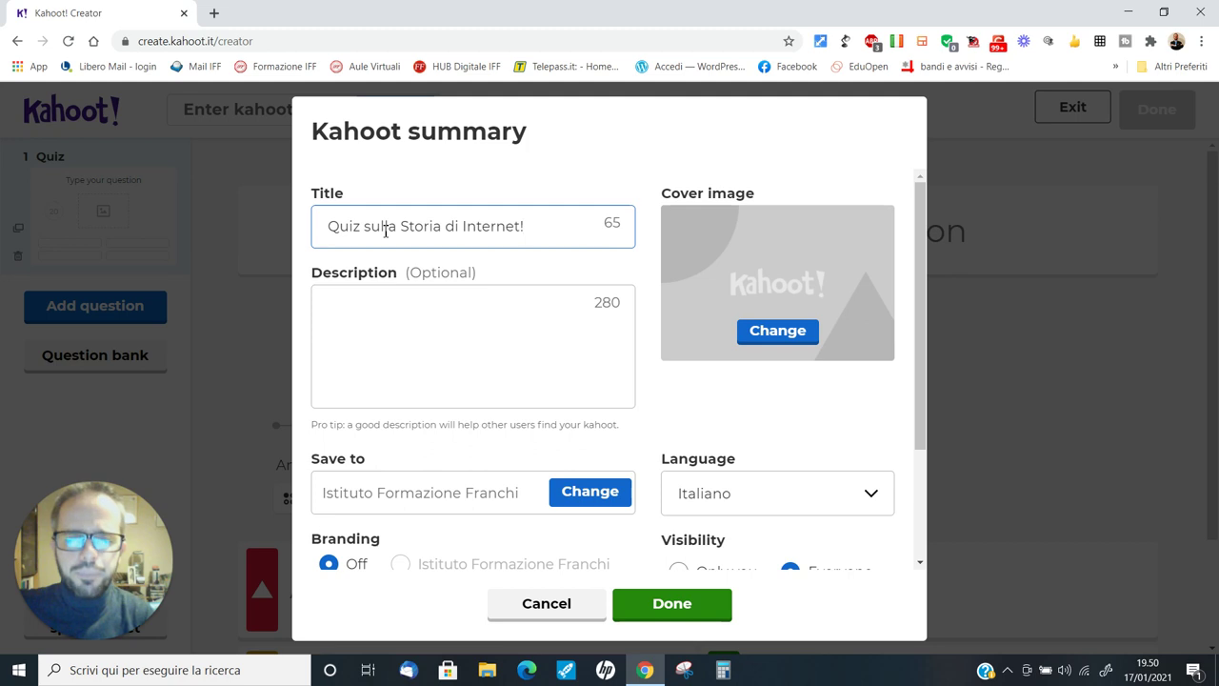
left_click(362, 303)
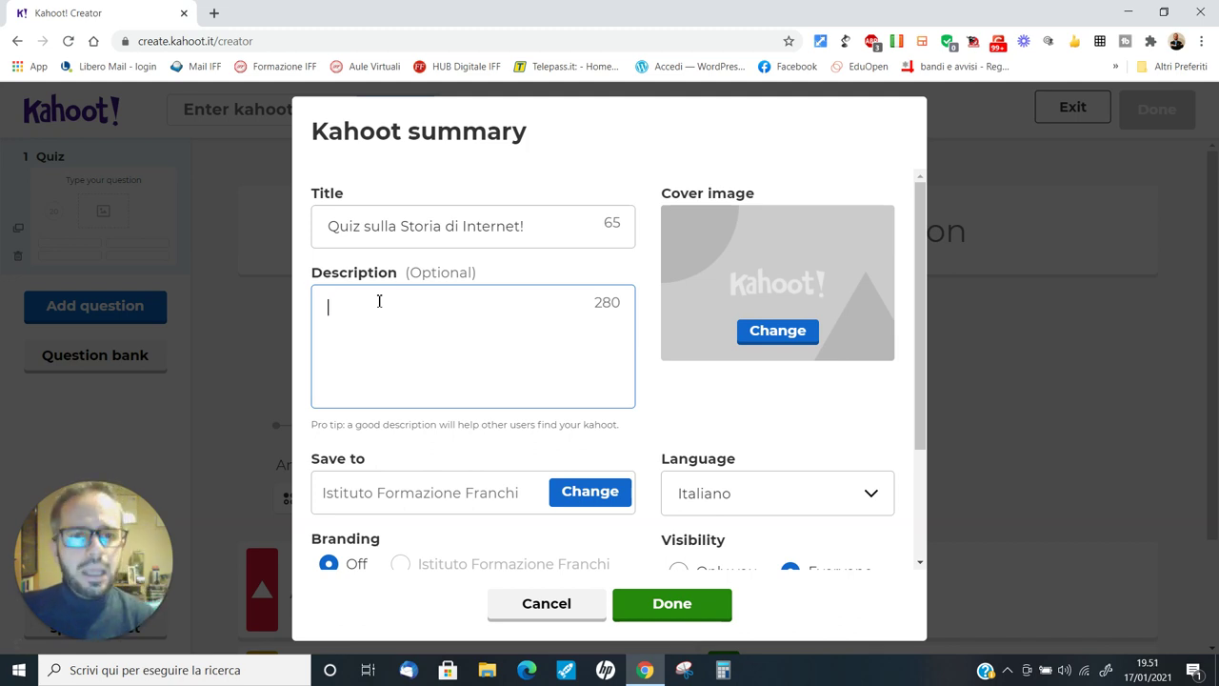
Search the Getty Images library for a cover image with the keyword "internet".
left_click(790, 337)
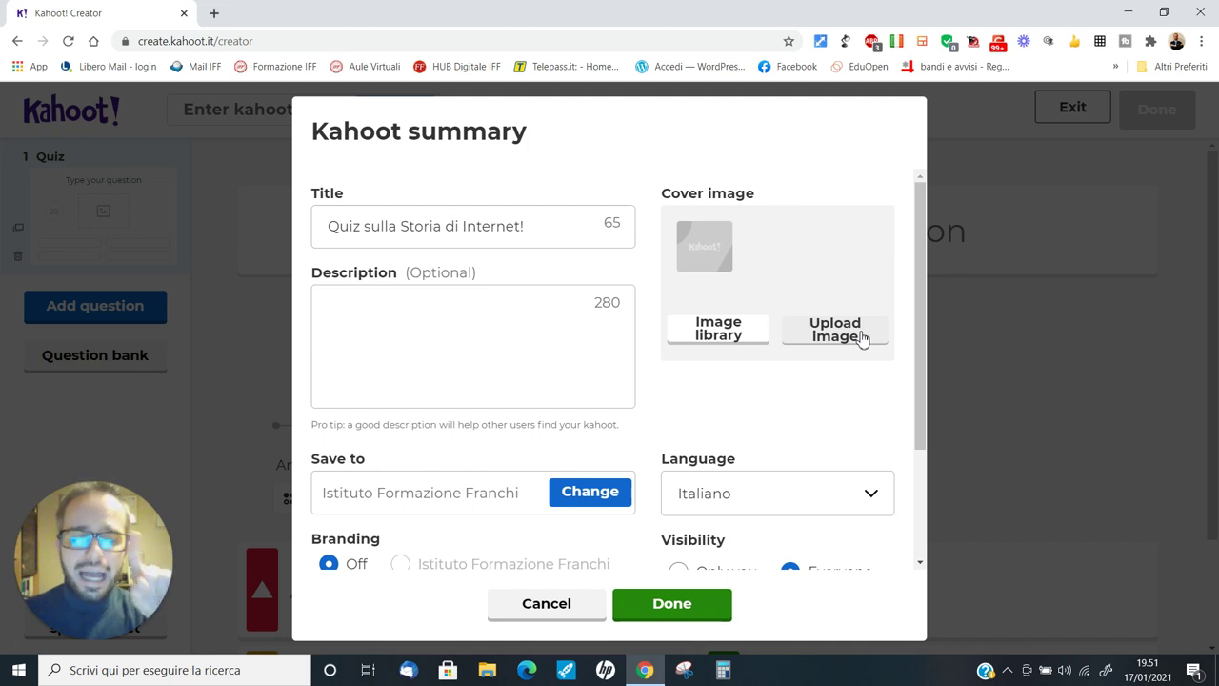
left_click(717, 329)
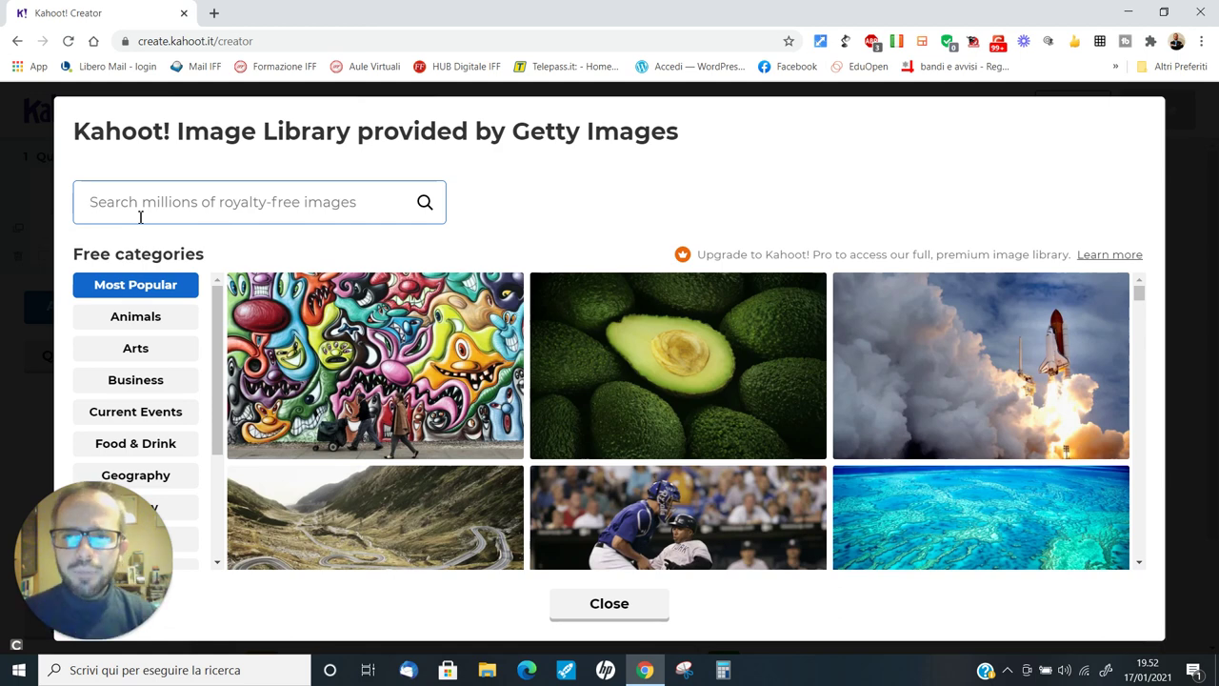
type("internet")
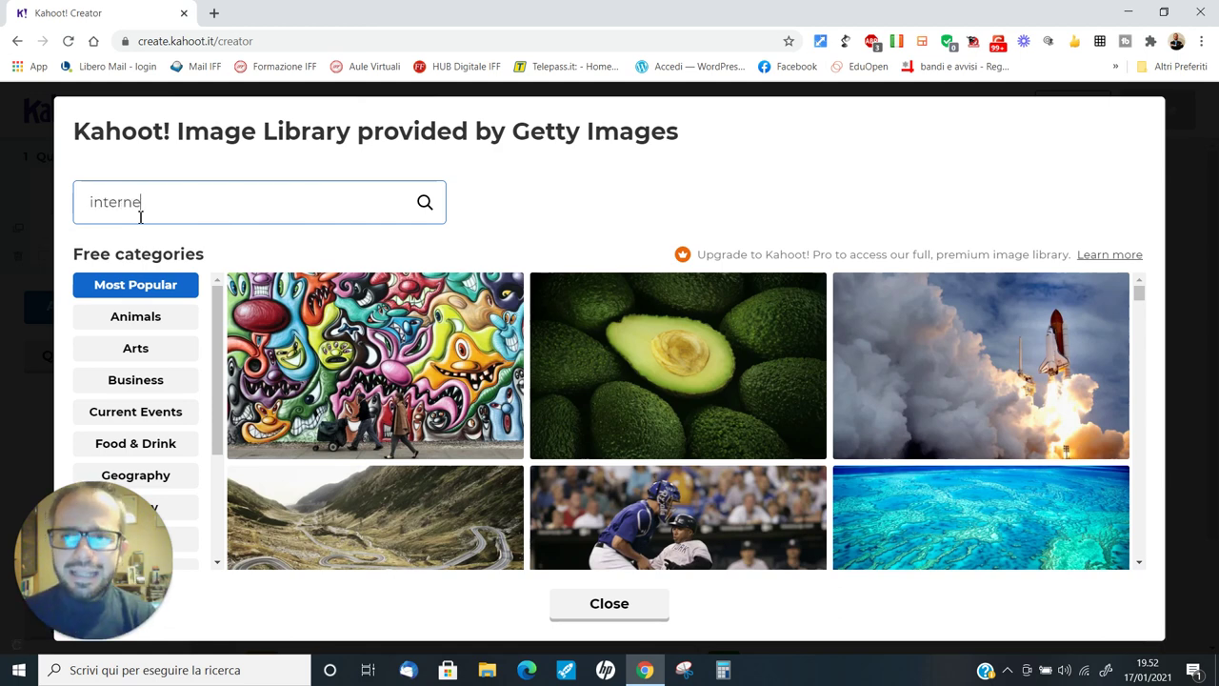
left_click(425, 201)
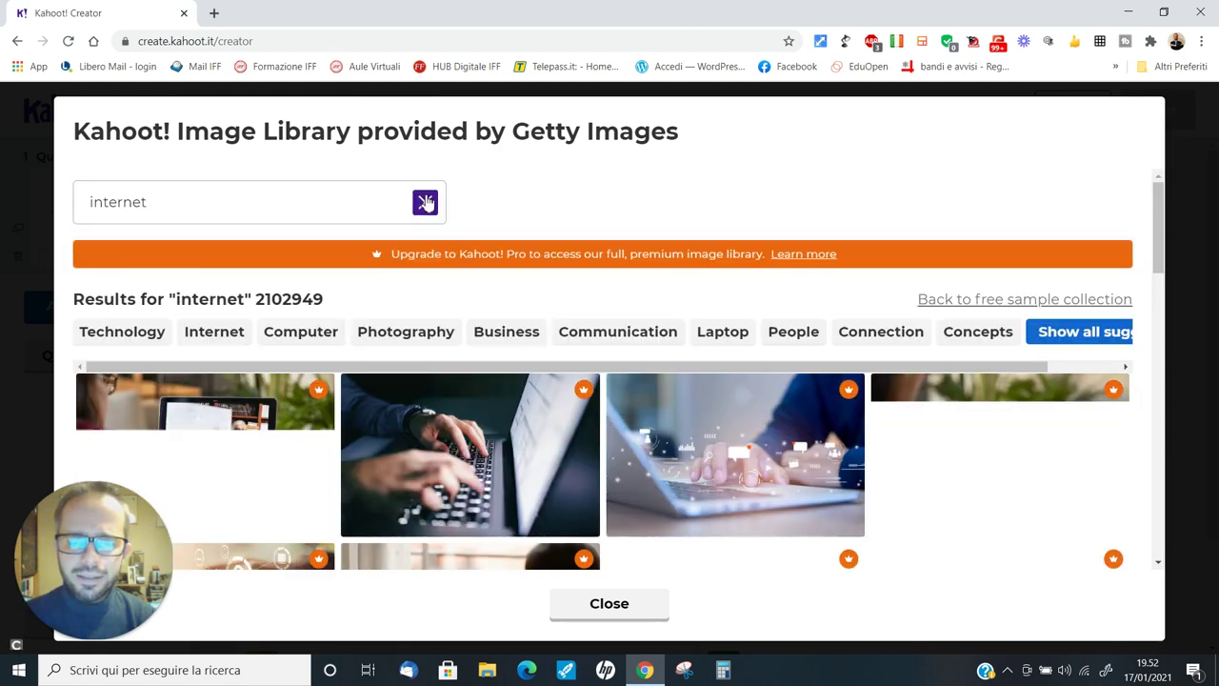
Examine the internet image results for a usable free cover, loading further batches, and close the library without choosing one.
scroll(362, 415, "down", 2)
scroll(556, 357, "down", 2)
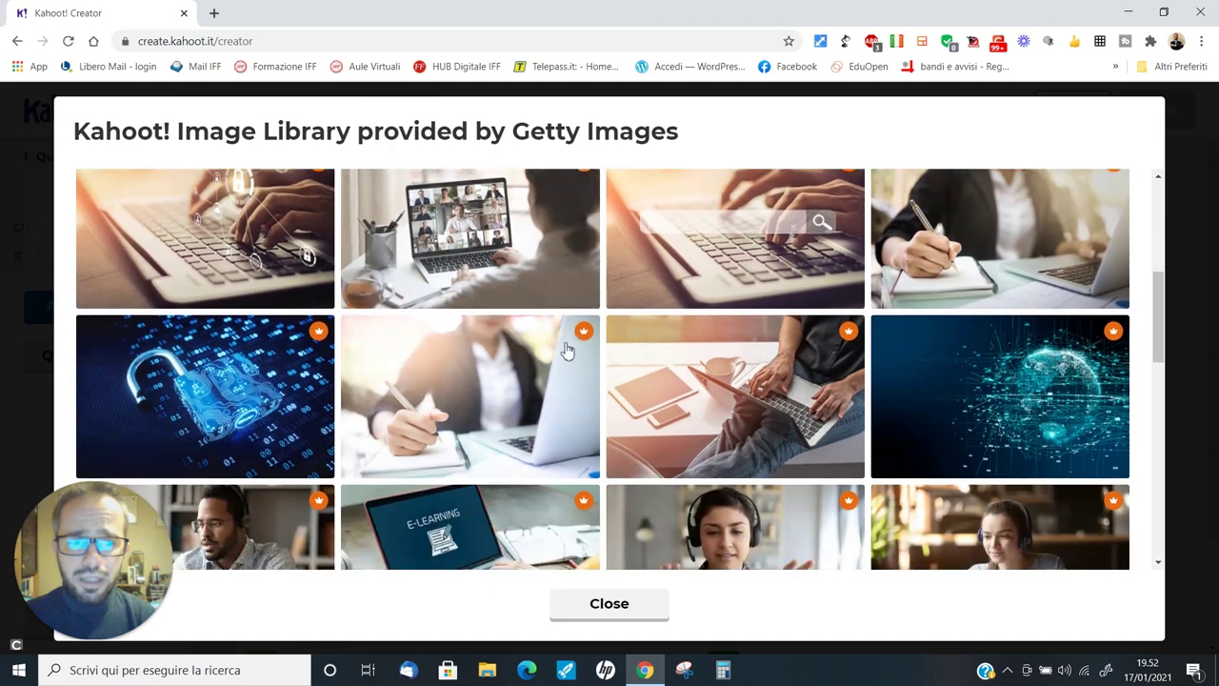
scroll(553, 336, "down", 2)
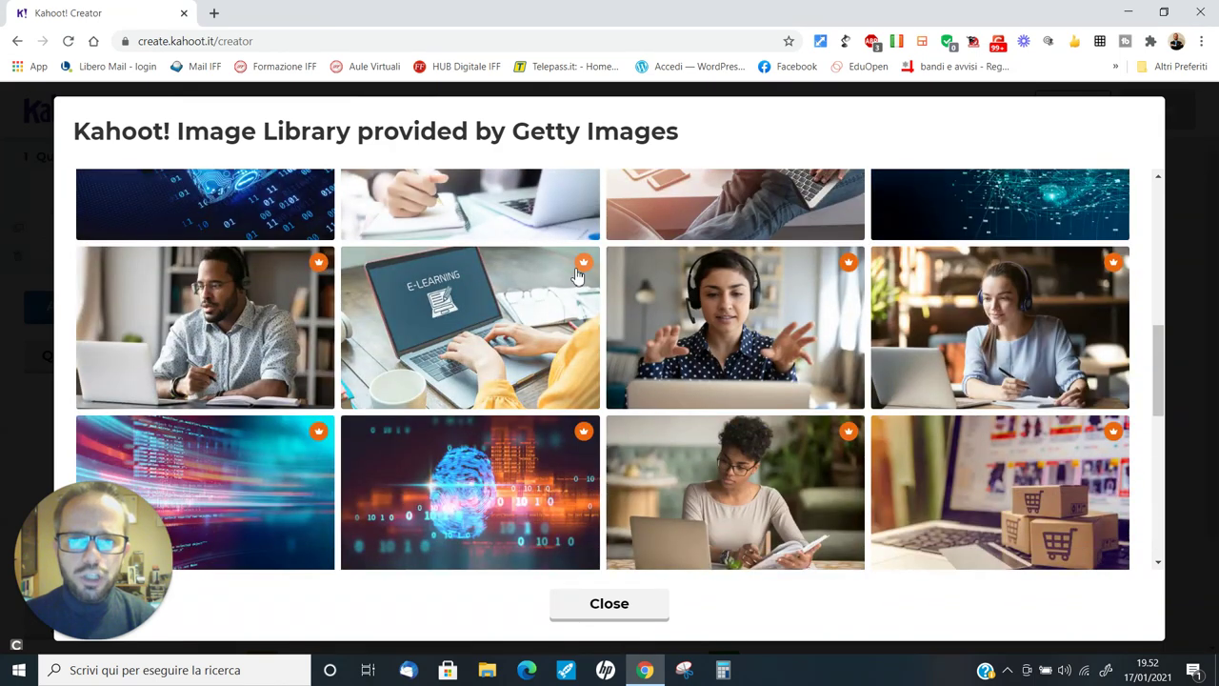
scroll(576, 288, "down", 5)
scroll(583, 276, "up", 2)
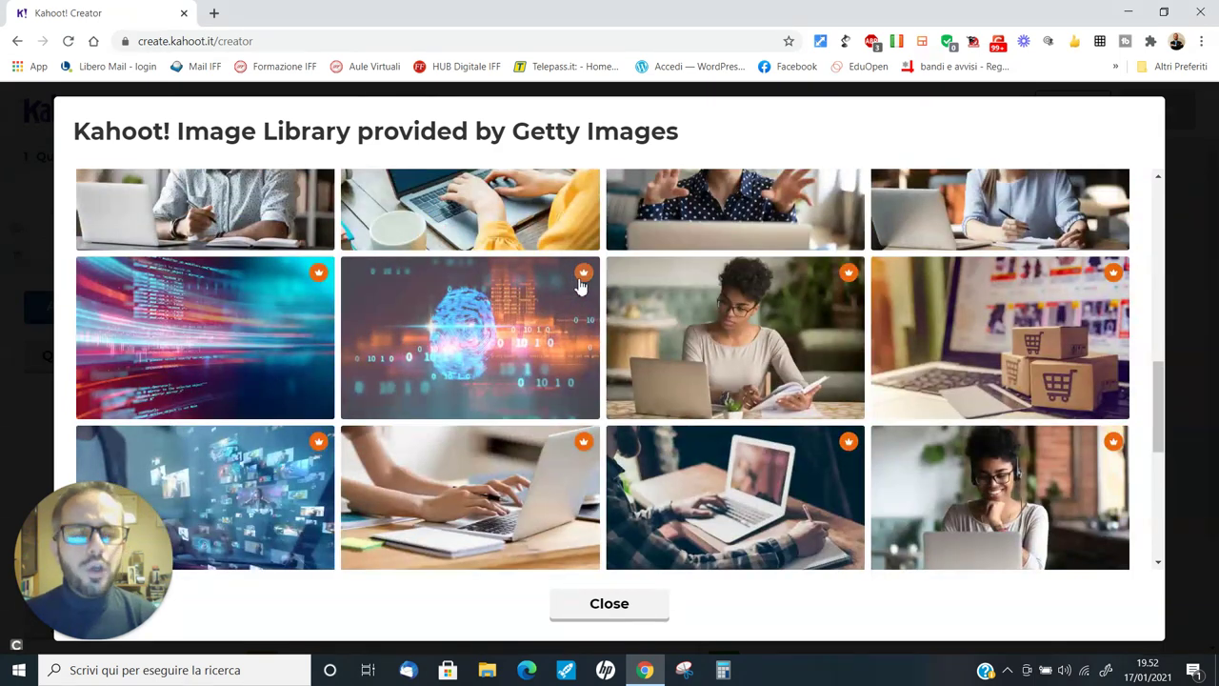
scroll(584, 286, "down", 2)
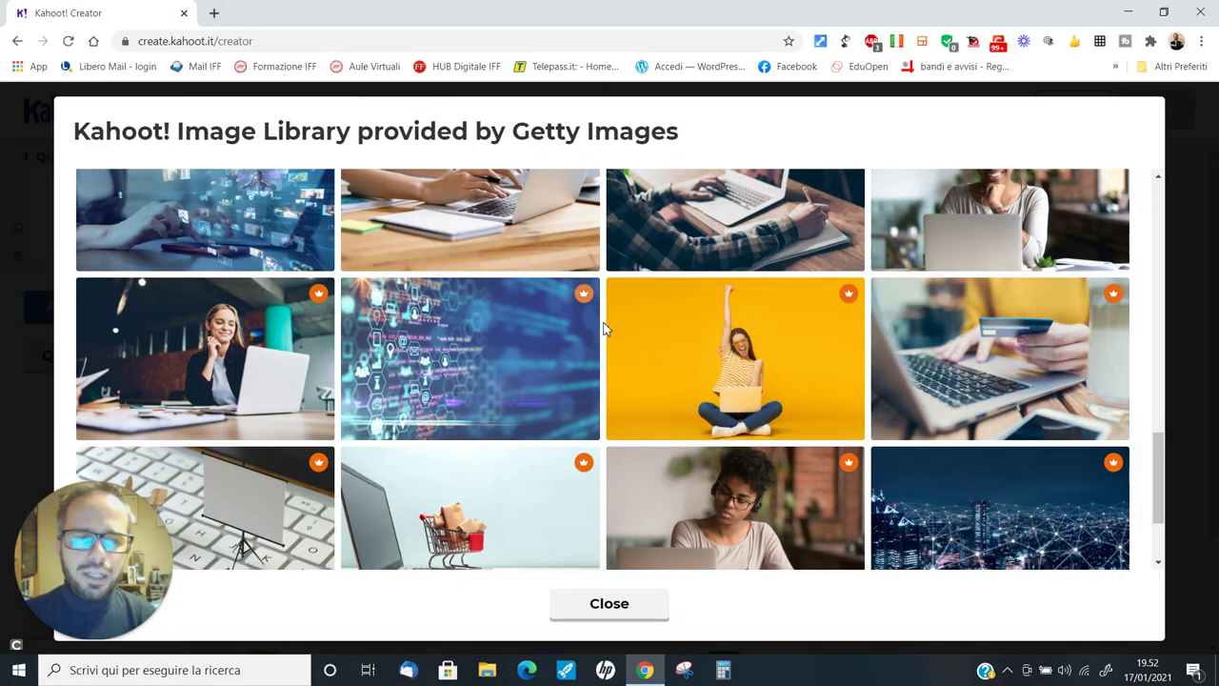
scroll(605, 330, "down", 2)
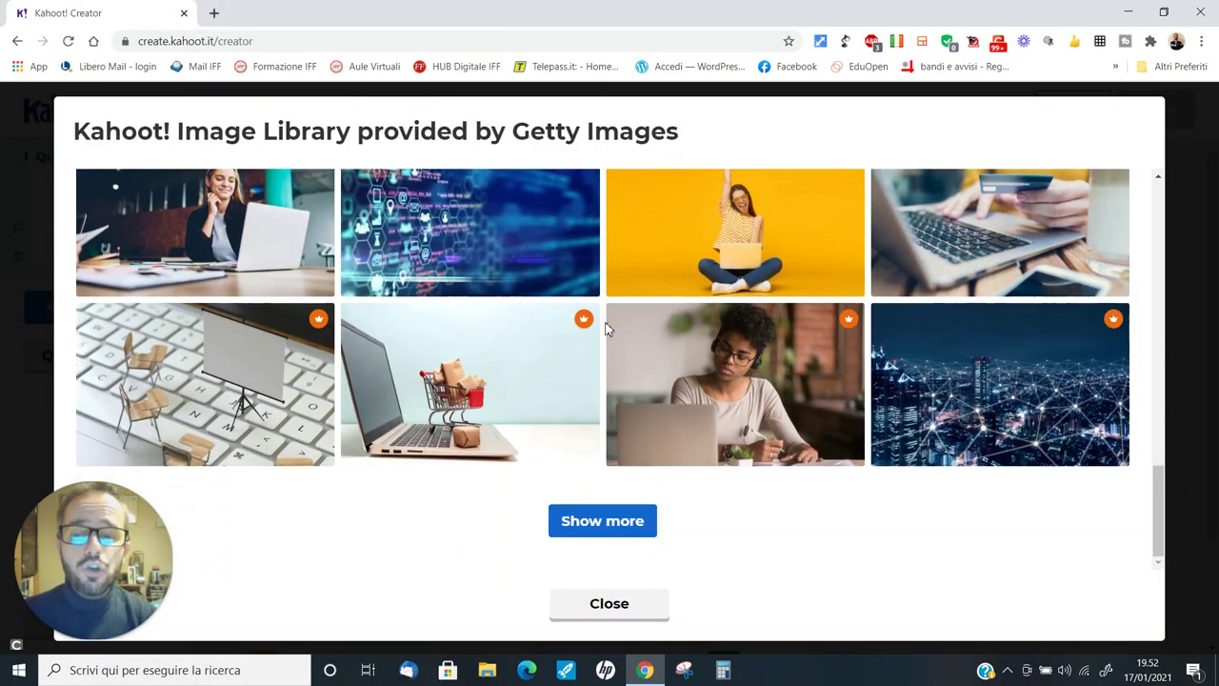
left_click(614, 526)
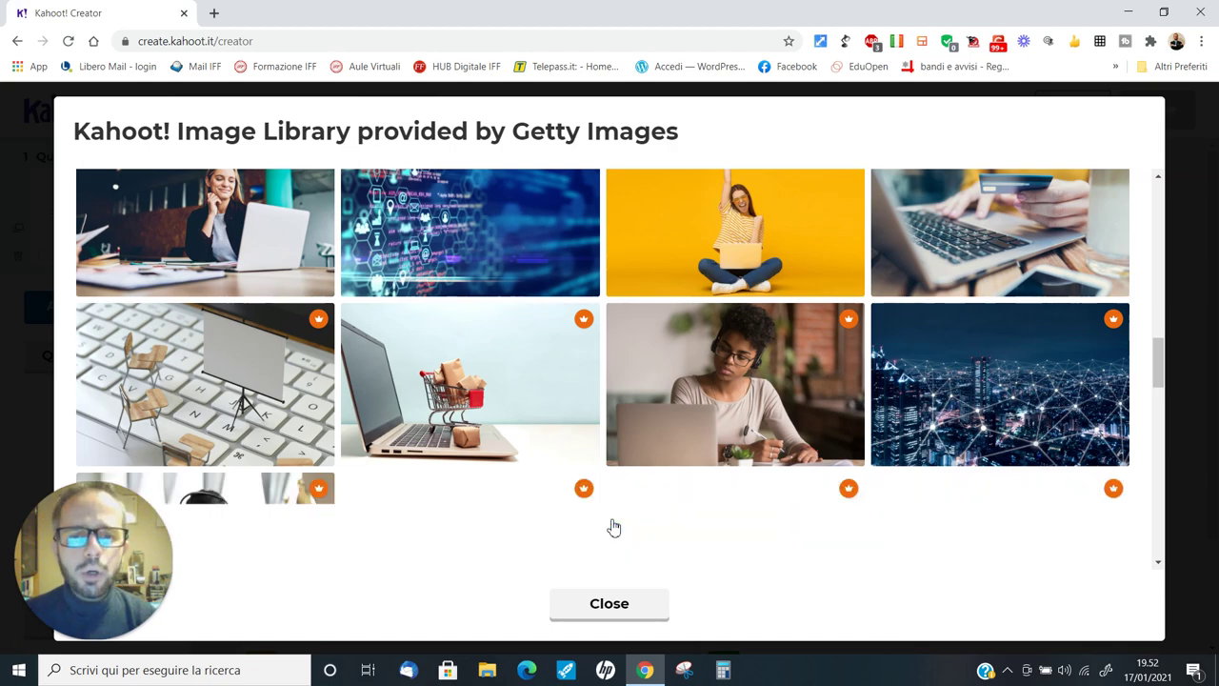
scroll(629, 495, "down", 5)
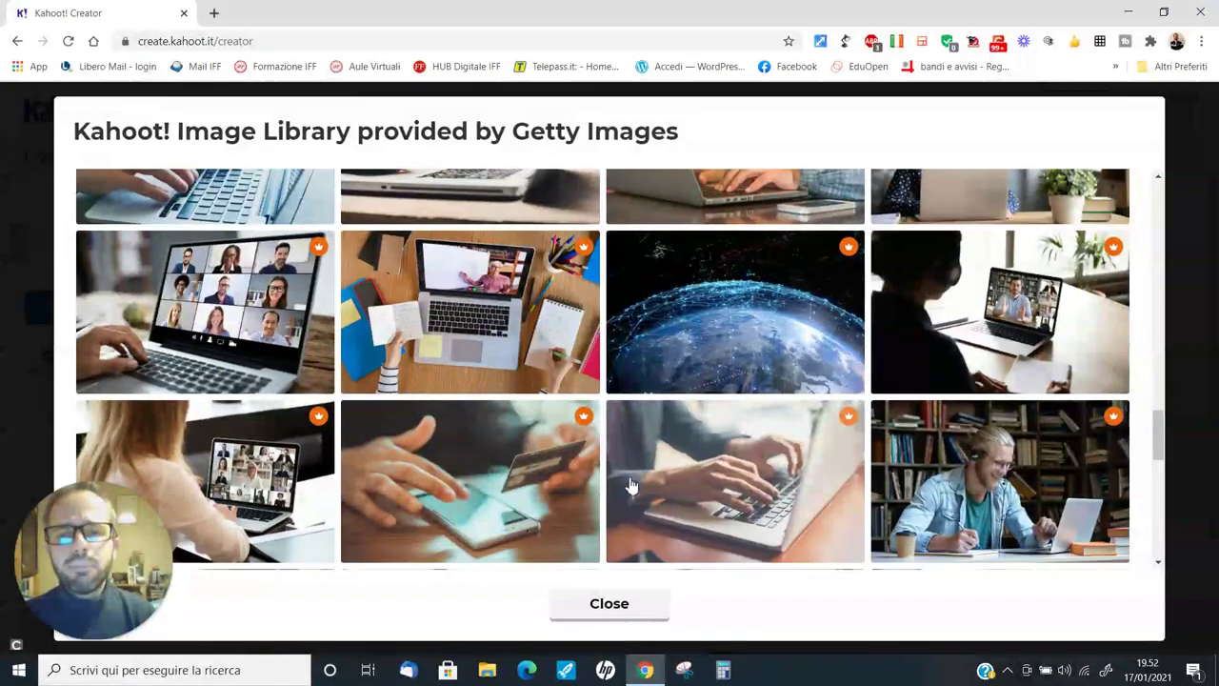
scroll(631, 486, "down", 5)
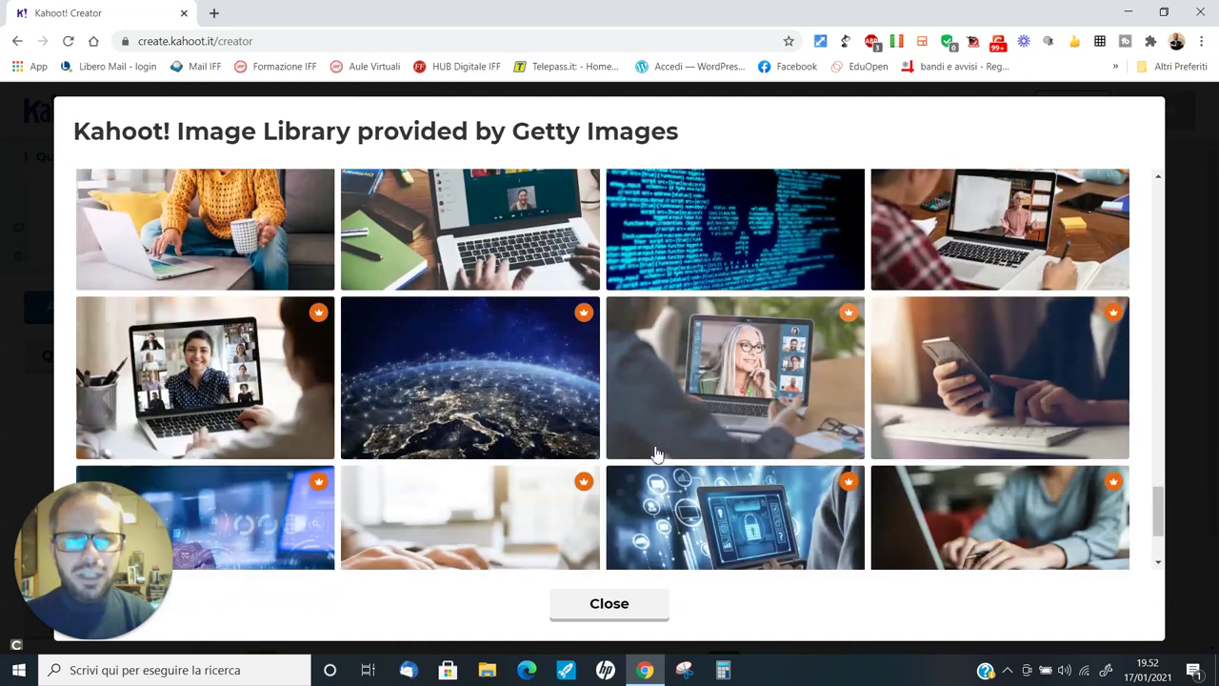
scroll(655, 455, "down", 2)
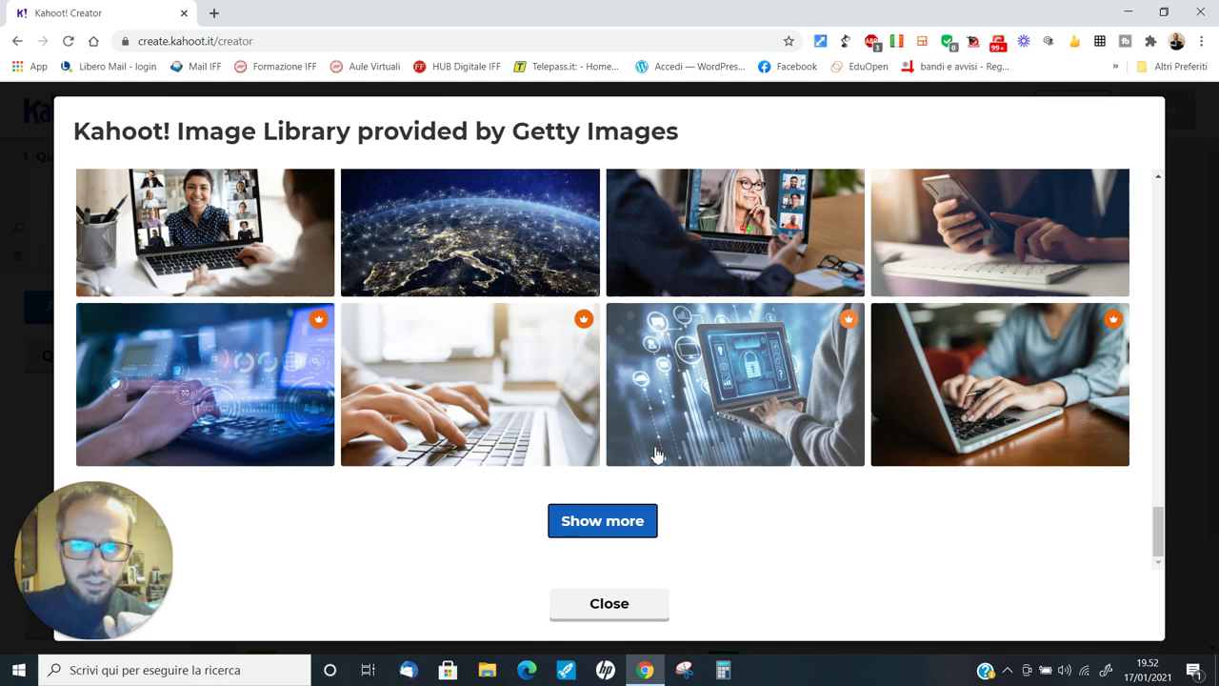
scroll(632, 435, "up", 2)
scroll(631, 476, "down", 2)
left_click(630, 533)
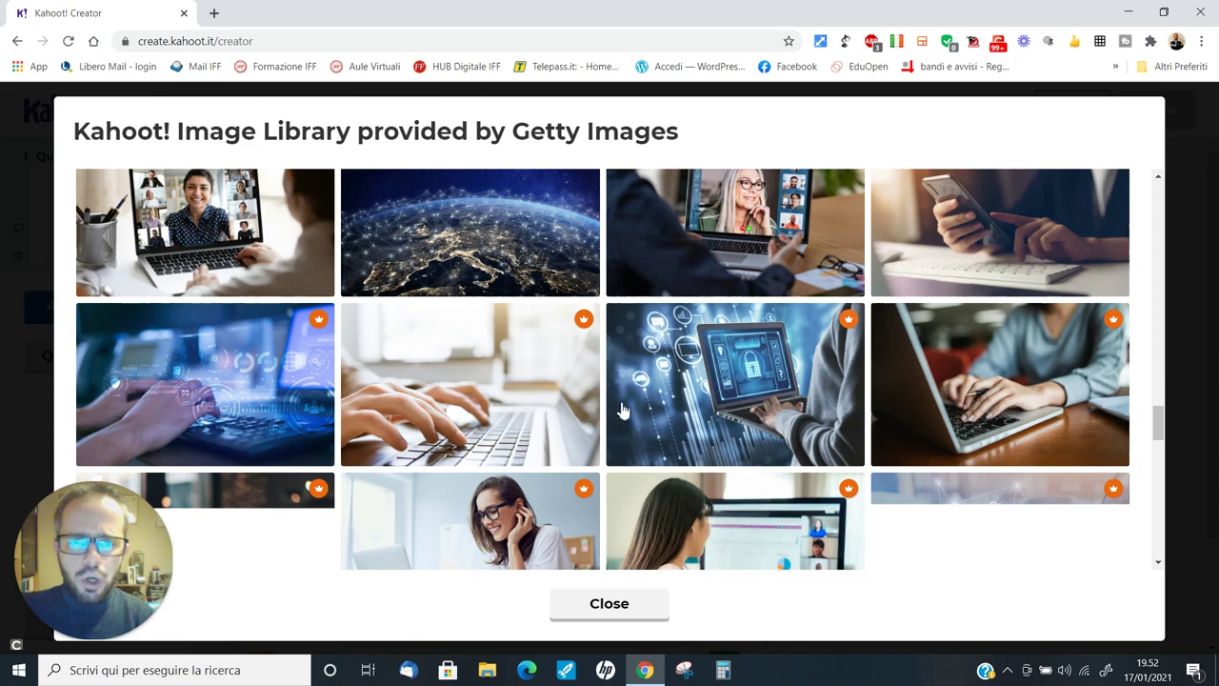
scroll(628, 384, "down", 1)
scroll(628, 384, "down", 7)
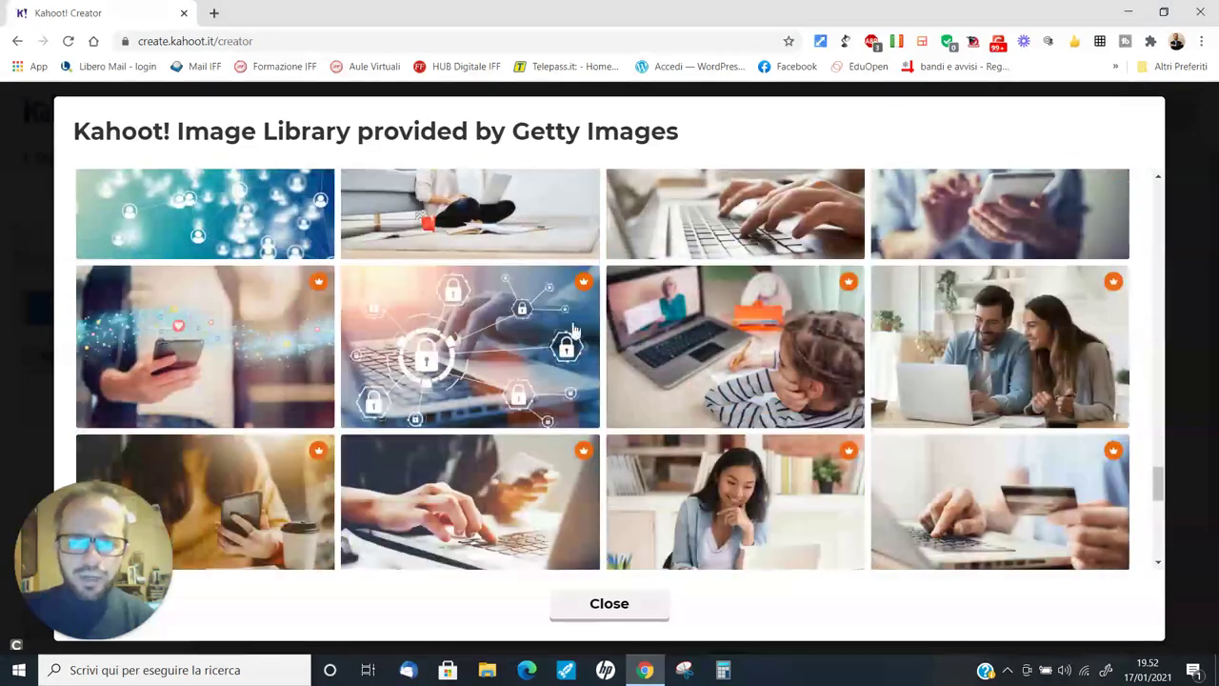
scroll(667, 343, "down", 6)
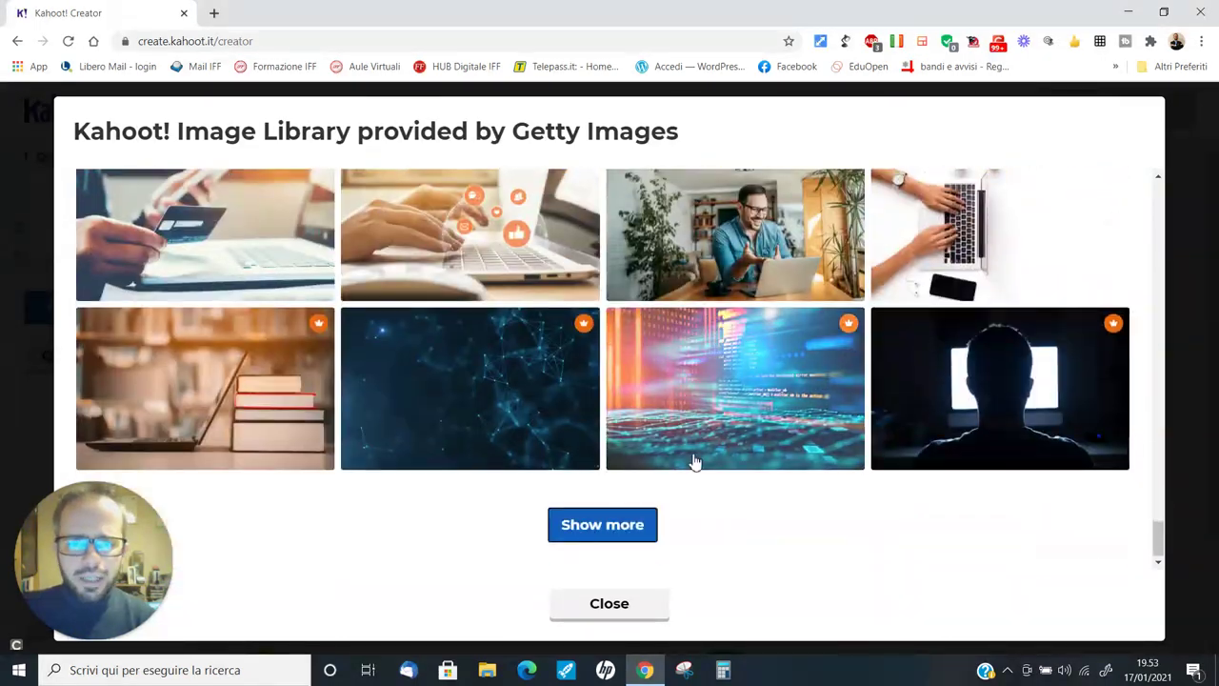
left_click(630, 614)
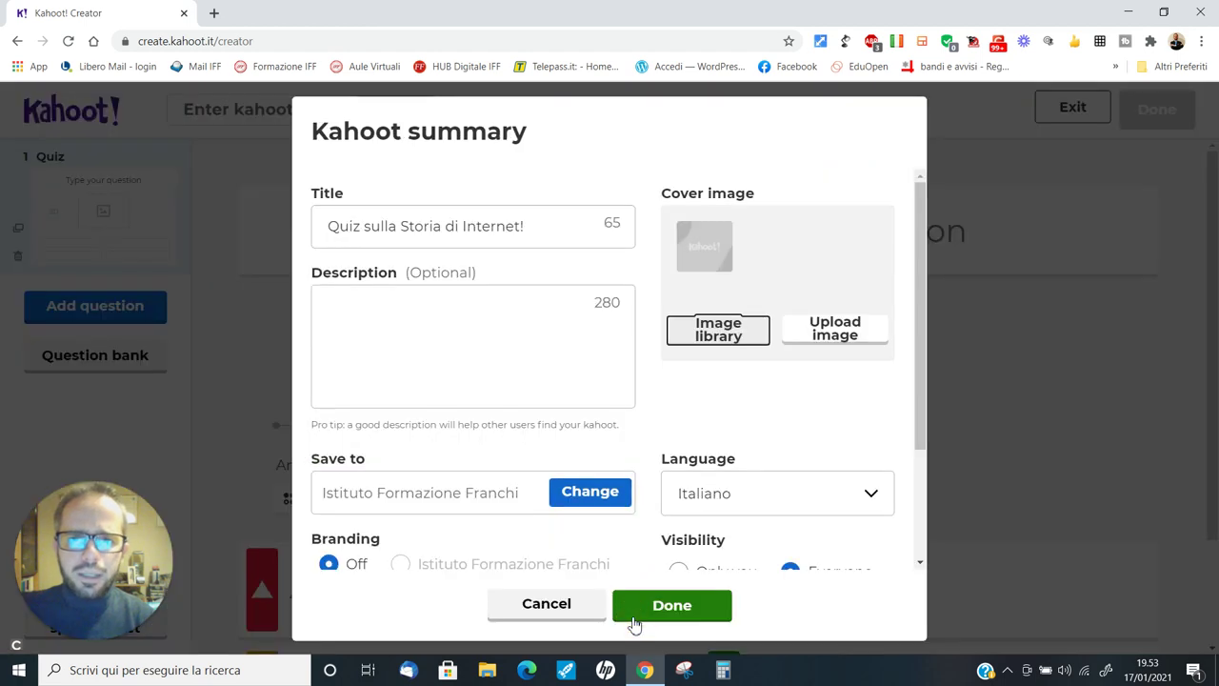
Open Pixabay in a new browser tab and search its images for "internet" to find a free cover picture.
left_click(214, 12)
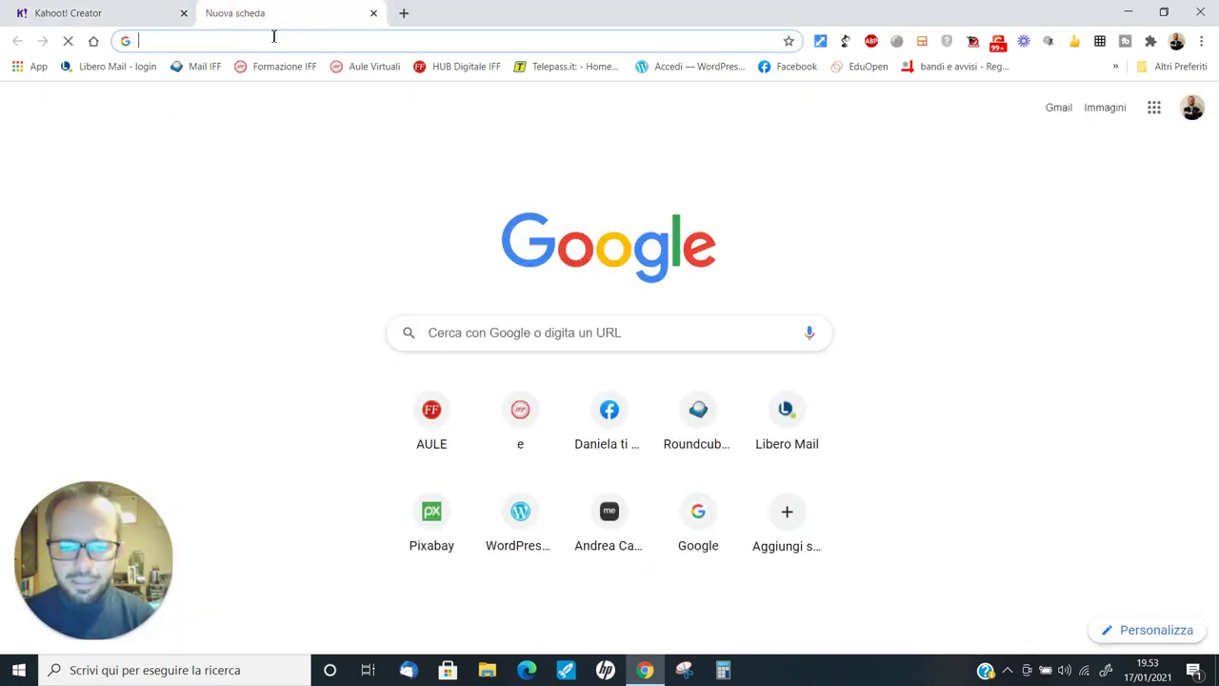
type("pixabay")
key("Return")
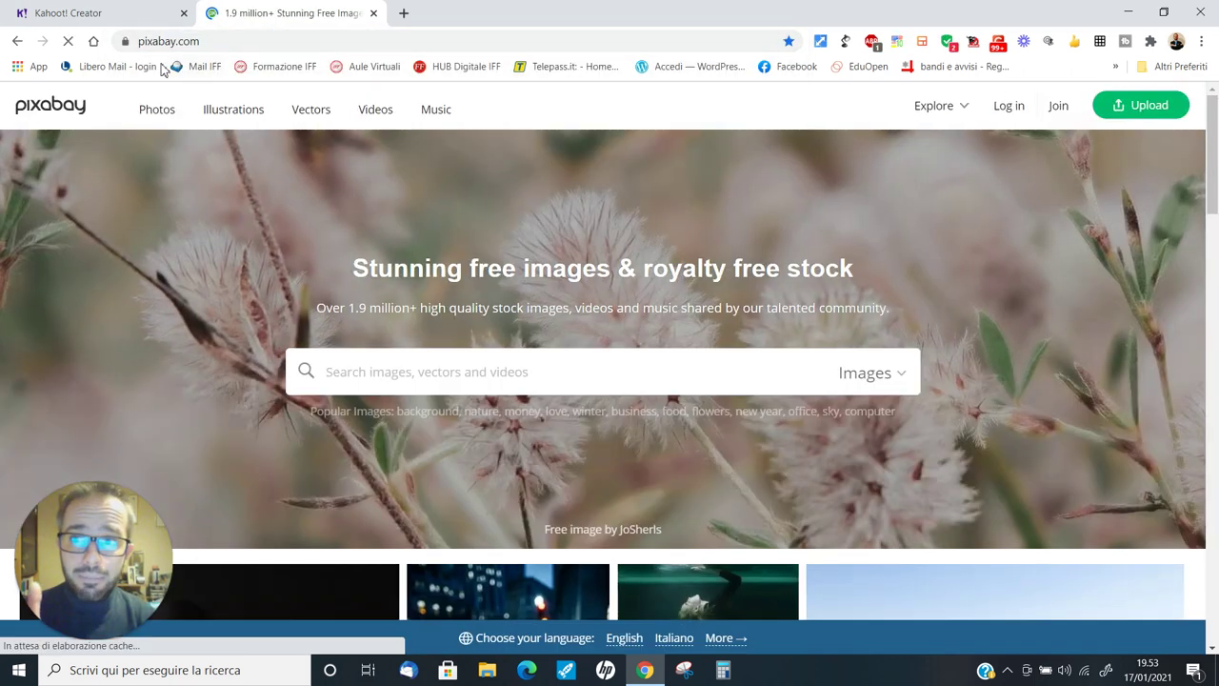
type("internet")
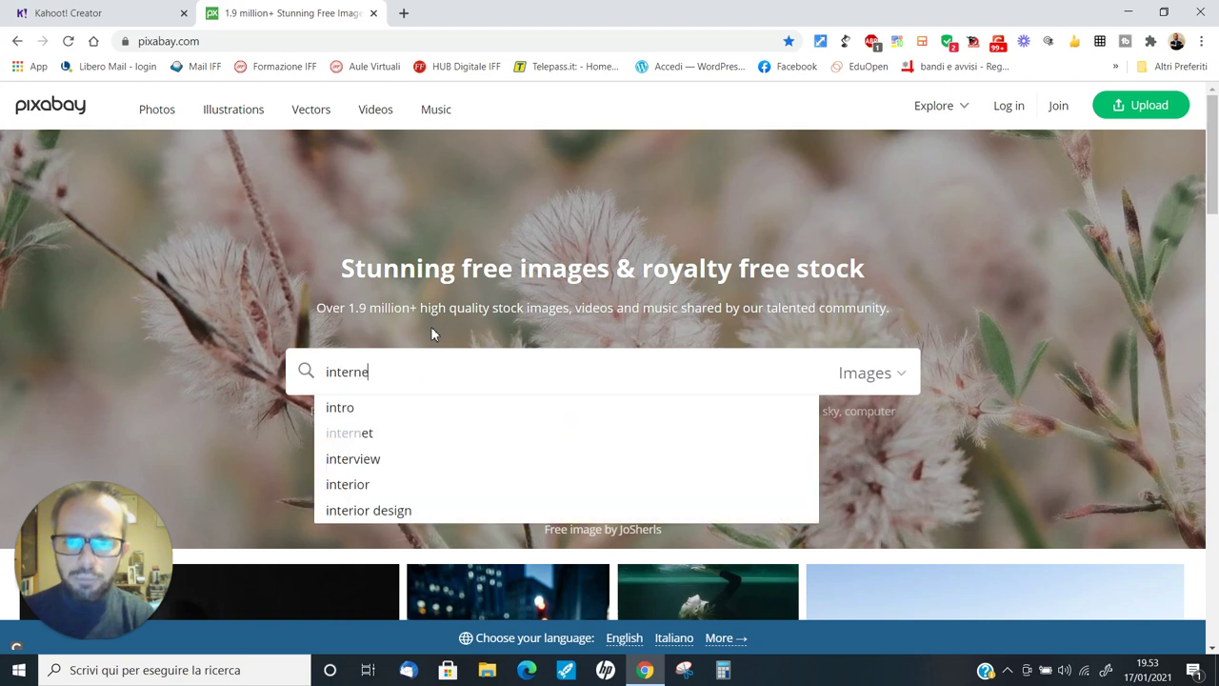
key("Return")
scroll(431, 333, "down", 3)
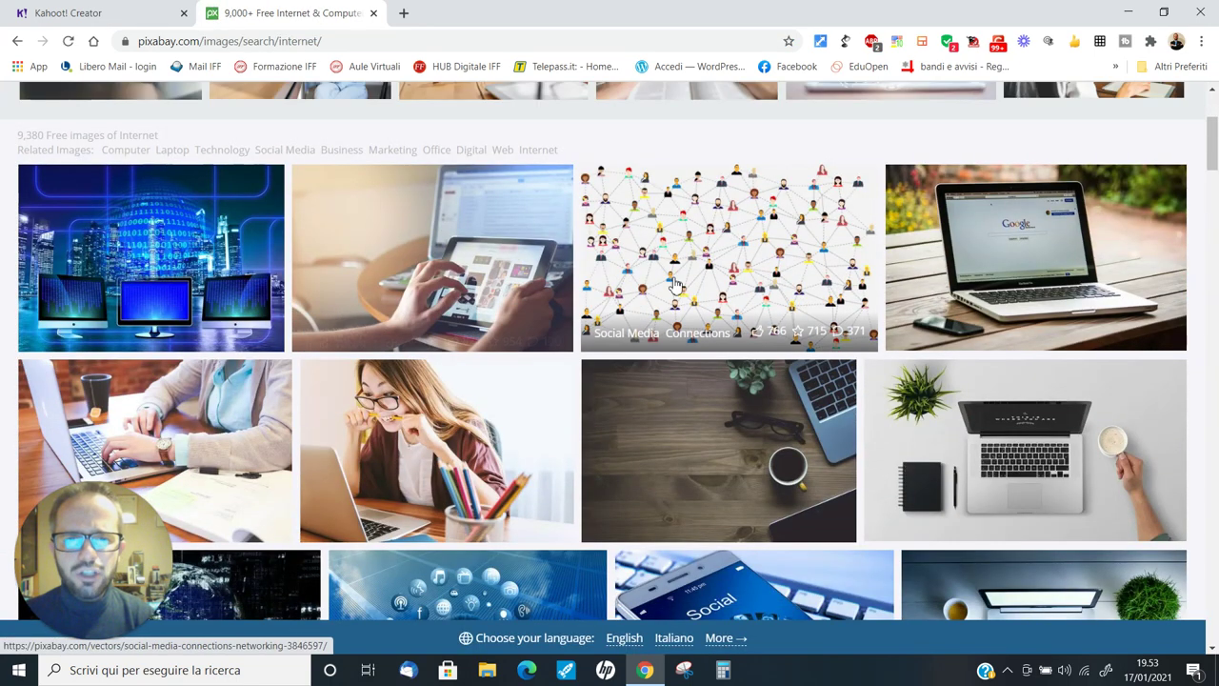
scroll(673, 274, "down", 3)
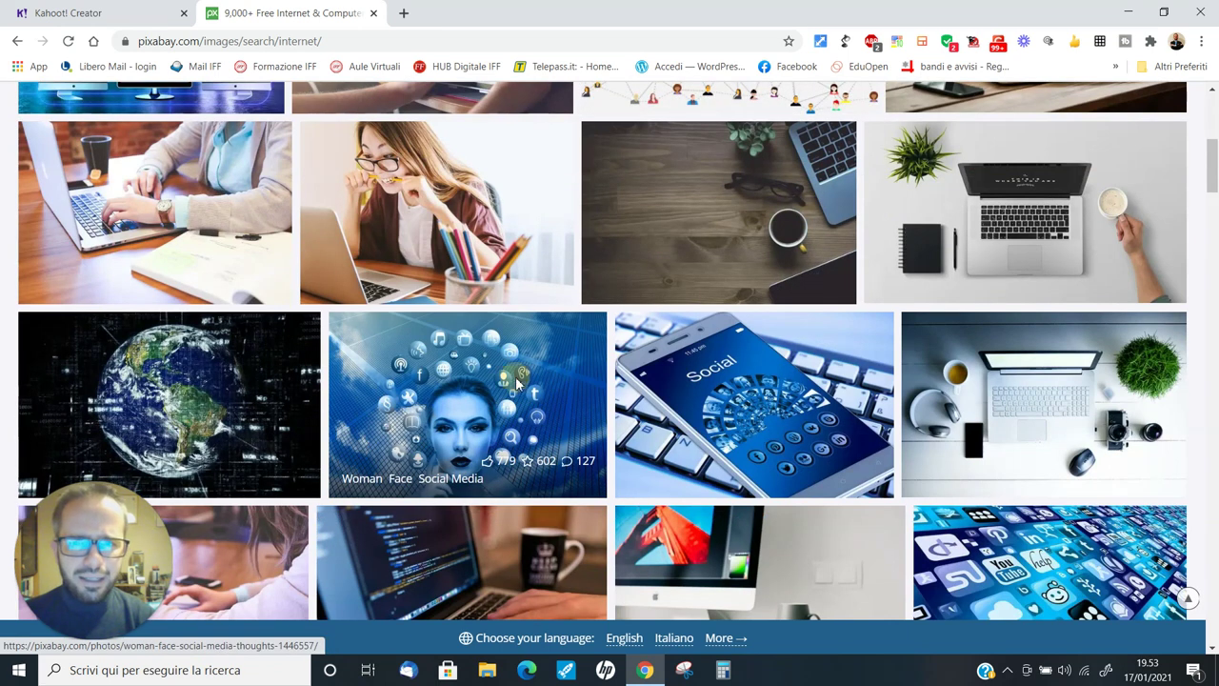
Download the blue woman's face with social media icons from Pixabay at 640×426 and save it in the Download folder.
left_click(516, 381)
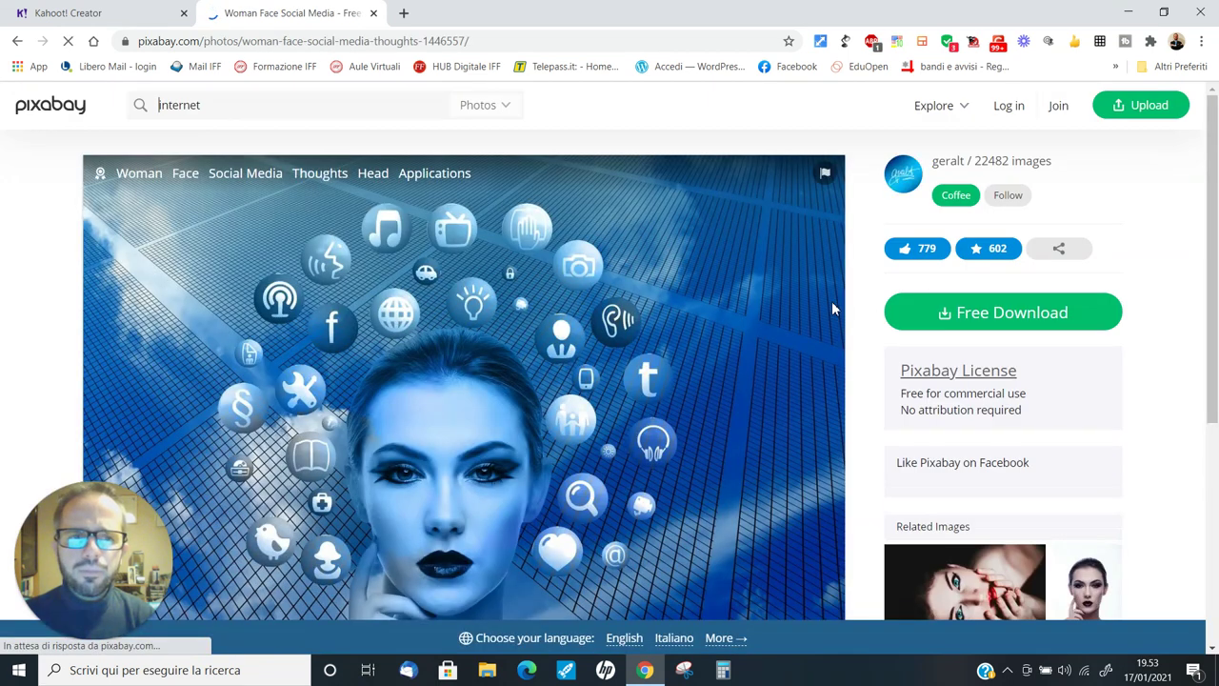
scroll(831, 301, "down", 2)
left_click(982, 154)
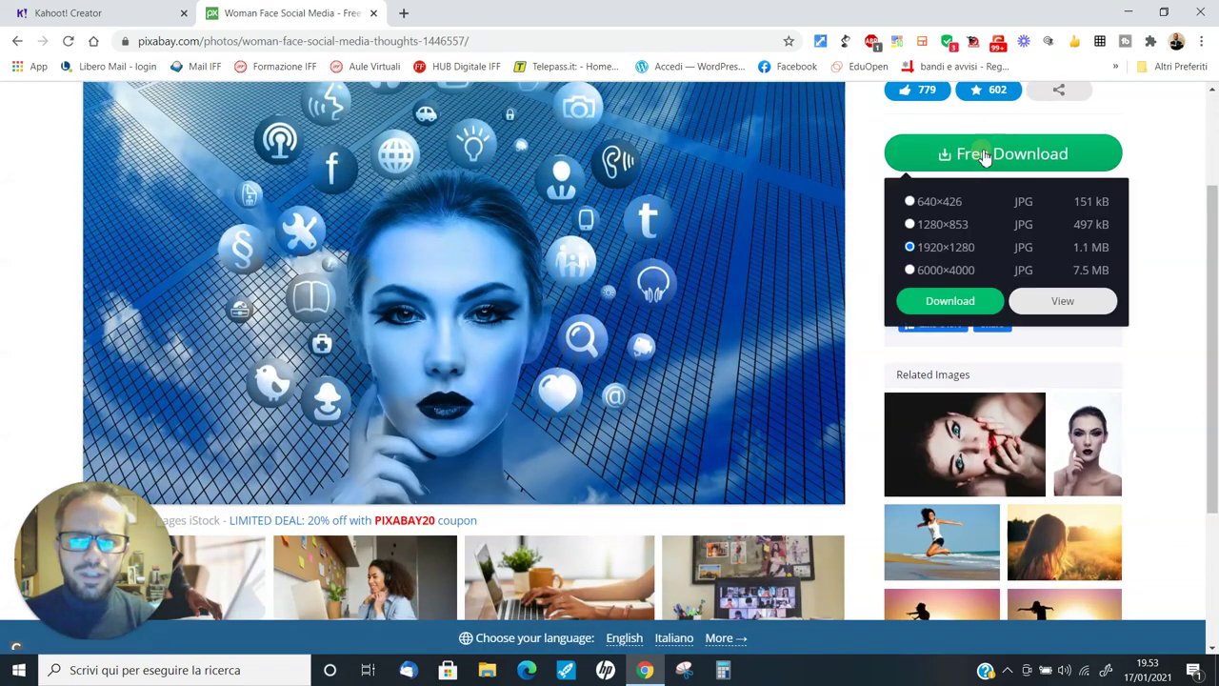
left_click(914, 200)
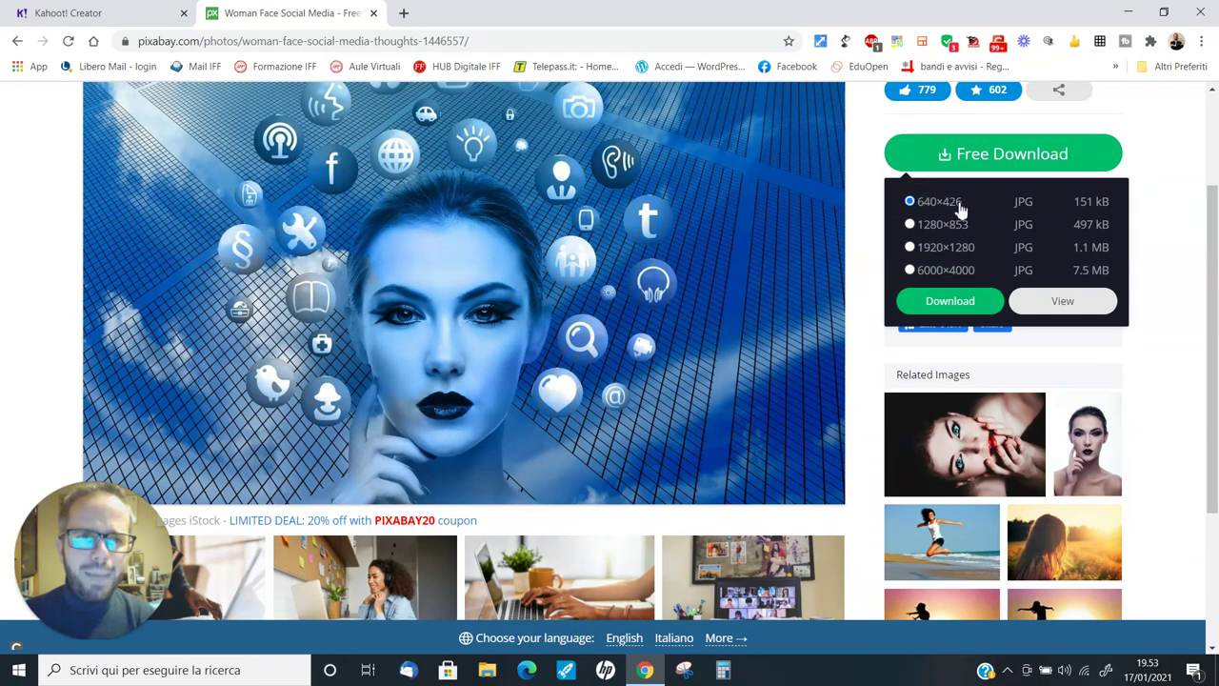
left_click(943, 303)
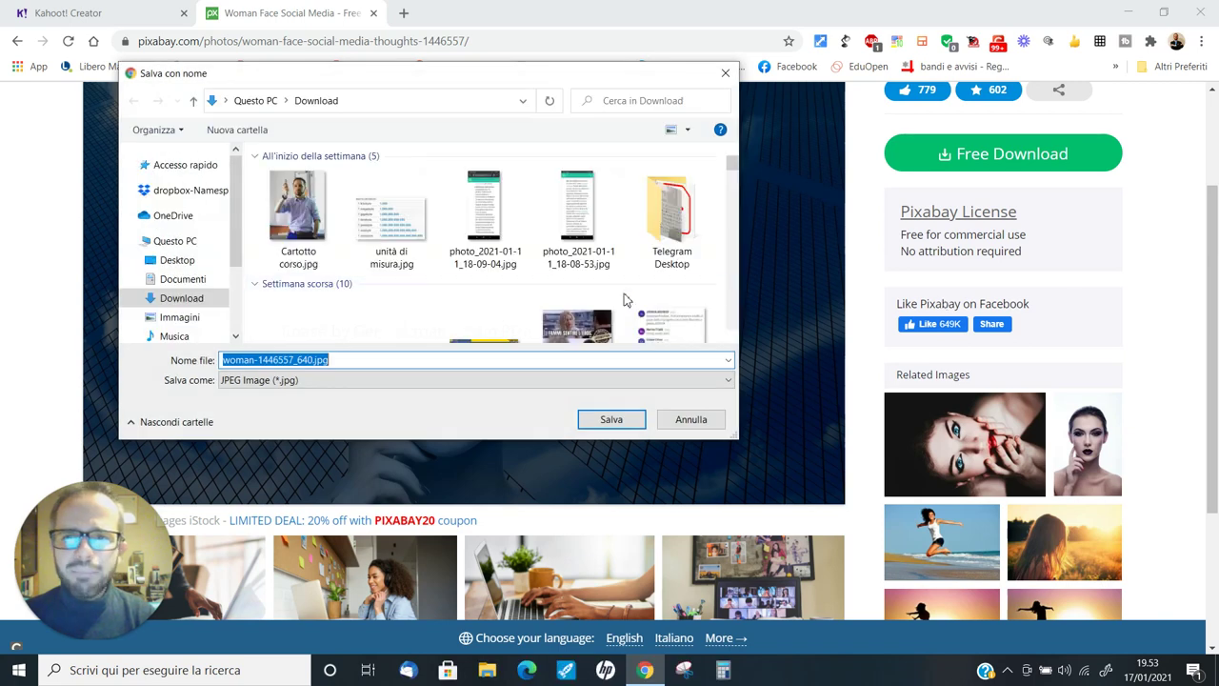
left_click(607, 421)
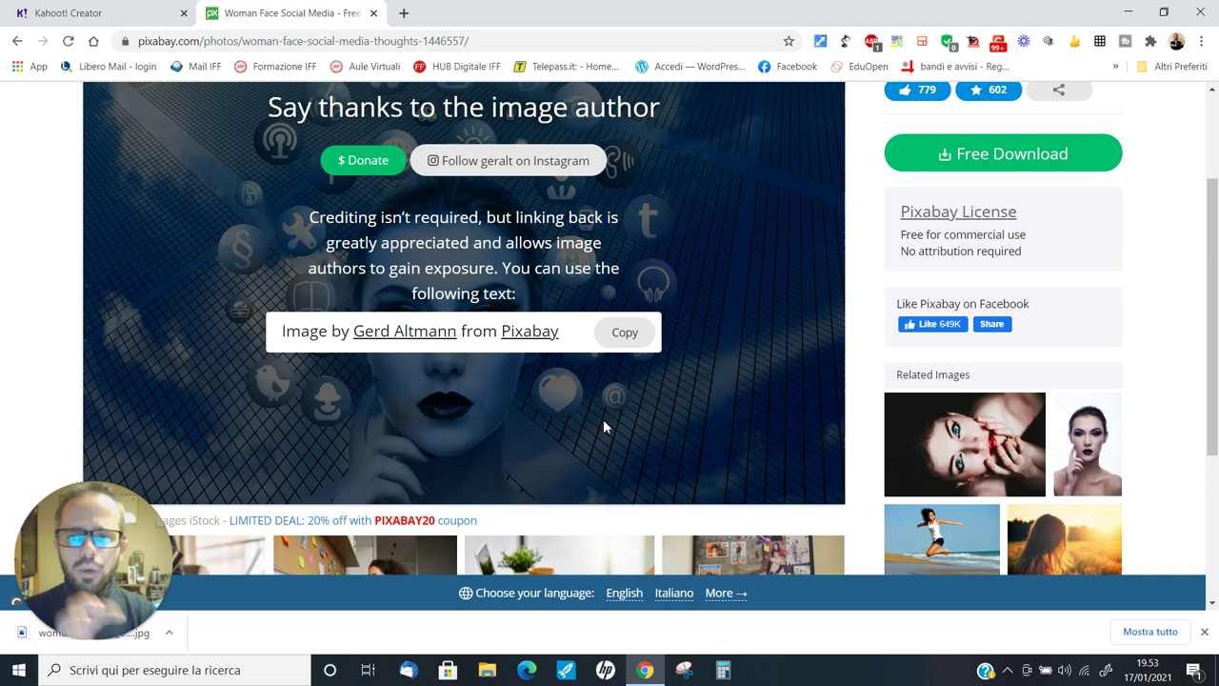
Close Pixabay and upload woman-1446557_640.jpg as the kahoot's cover image.
left_click(374, 12)
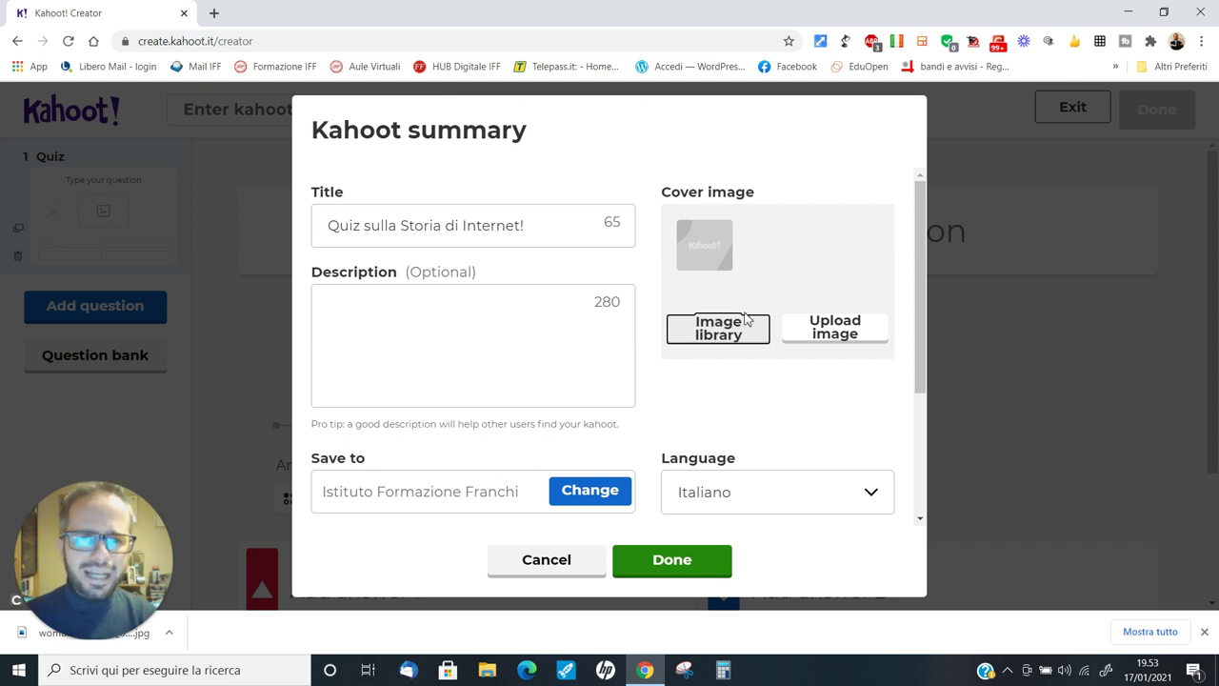
left_click(842, 333)
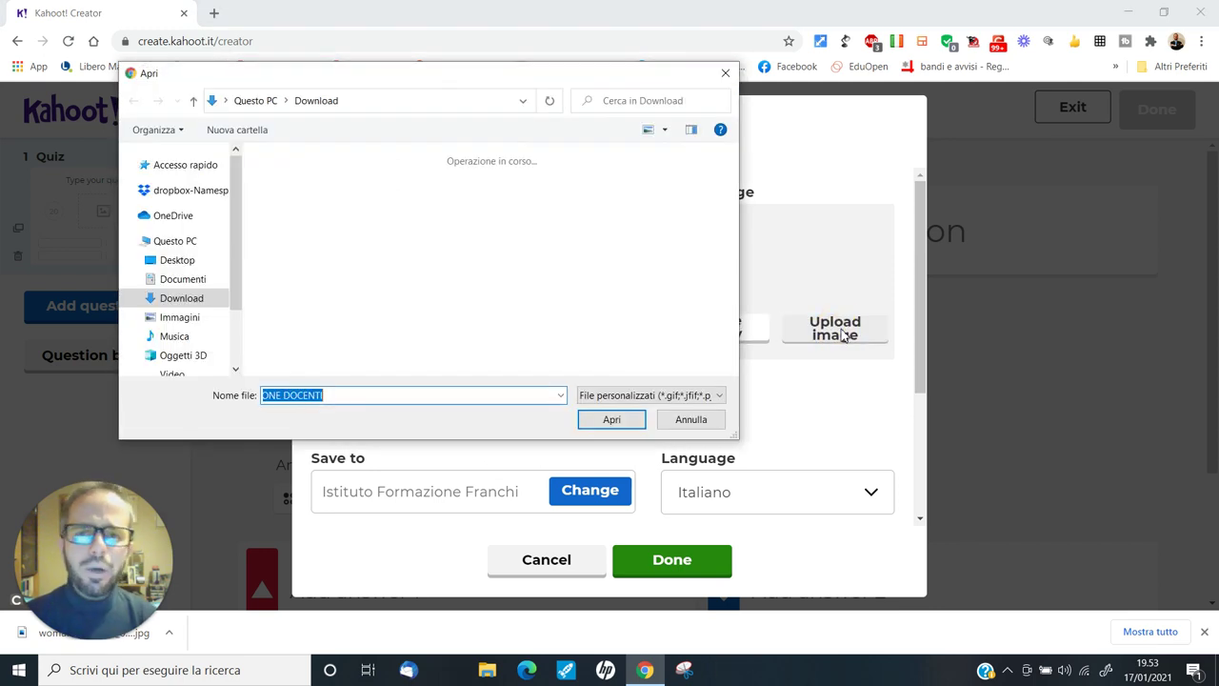
left_click(290, 225)
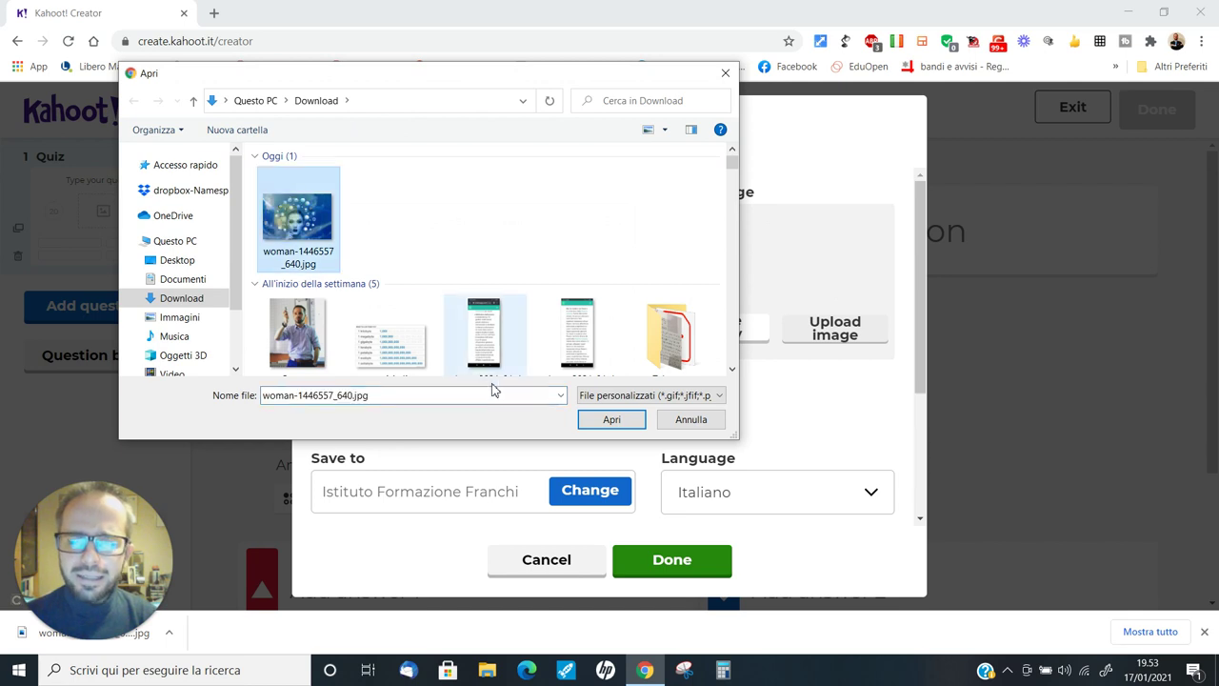
left_click(611, 419)
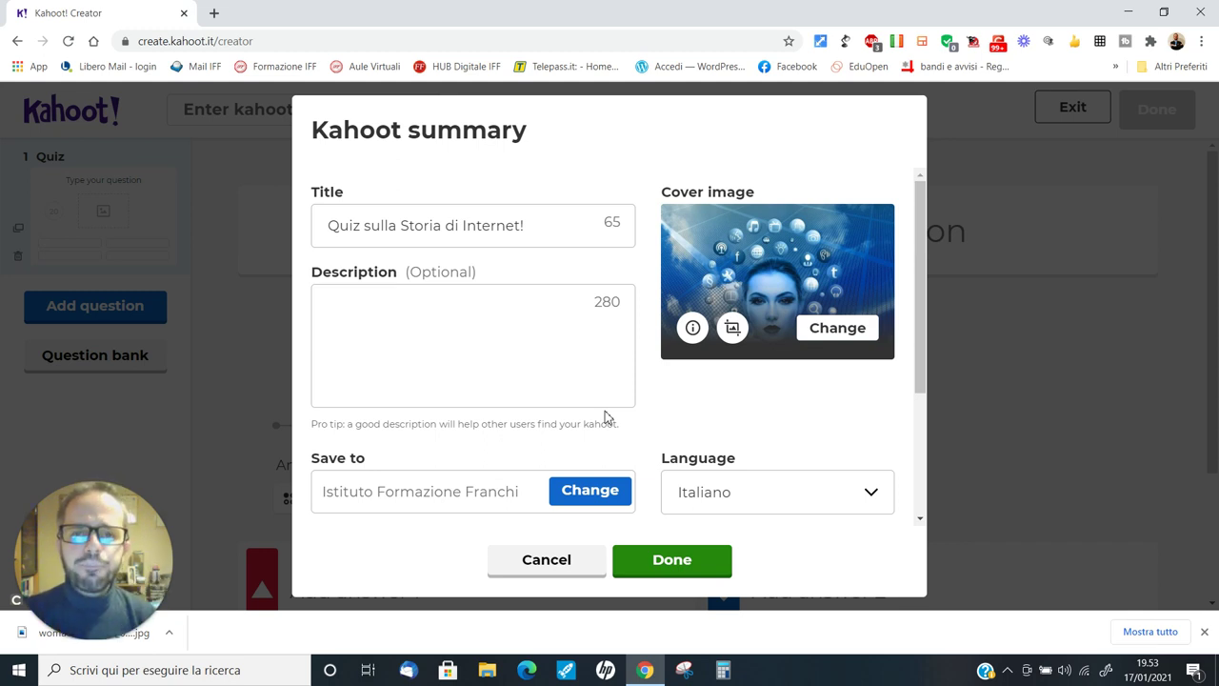
Set the description to "Quiz per la Classe III E: vediamo se siete stati attenti durante la spiegazione di giovedì!" and save the summary.
left_click(429, 305)
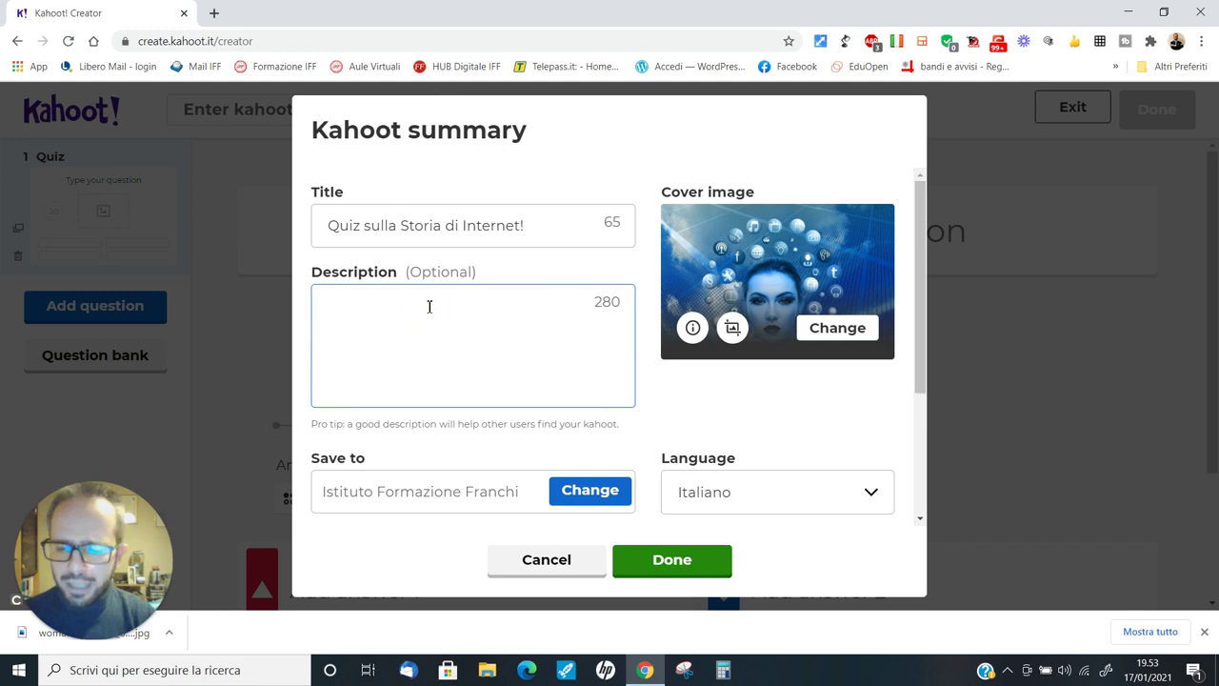
type("Quiz per la ")
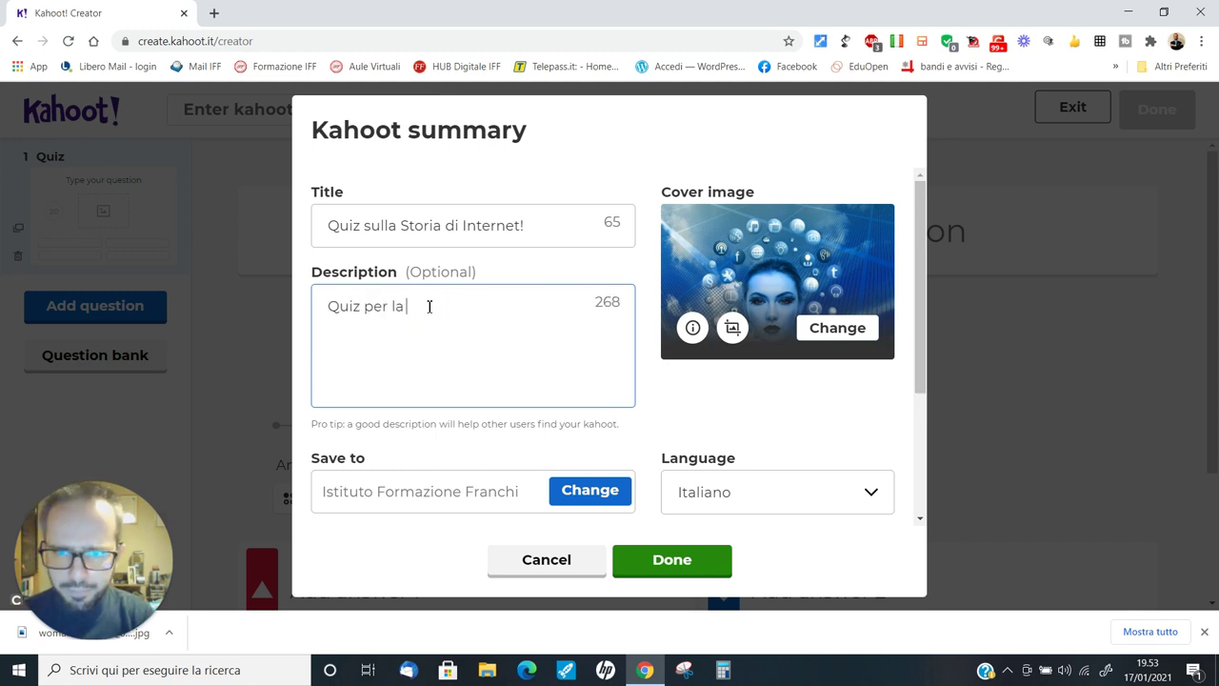
type("Classe II")
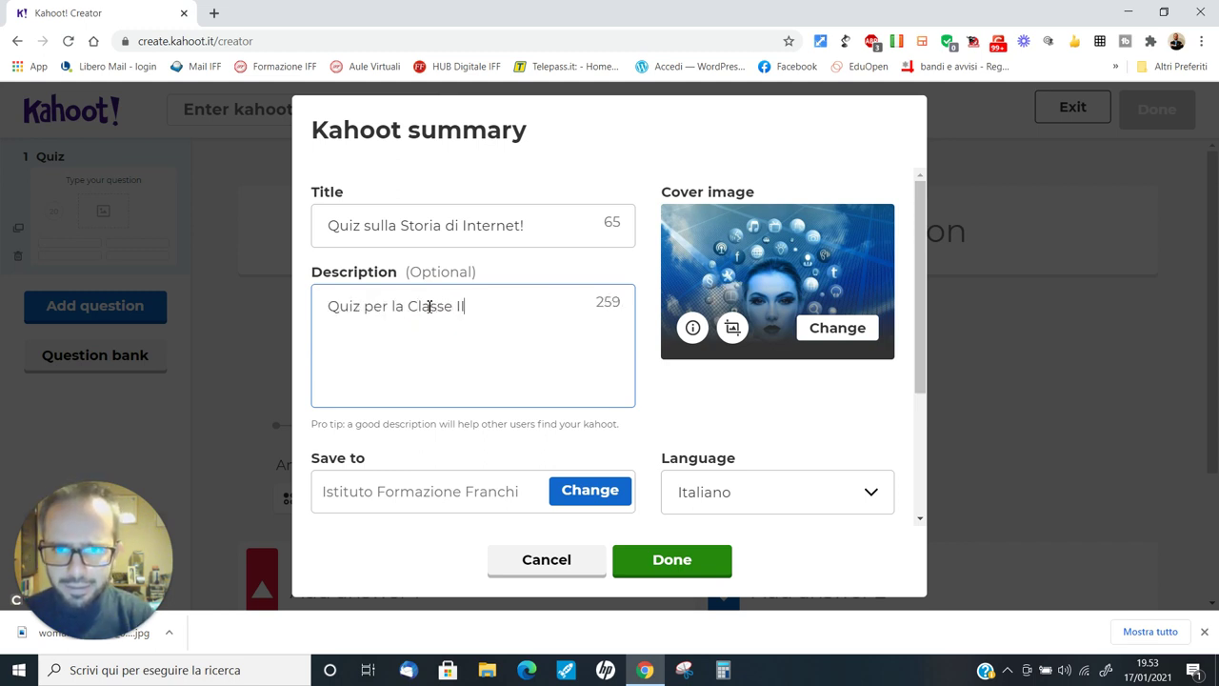
type("I E: ")
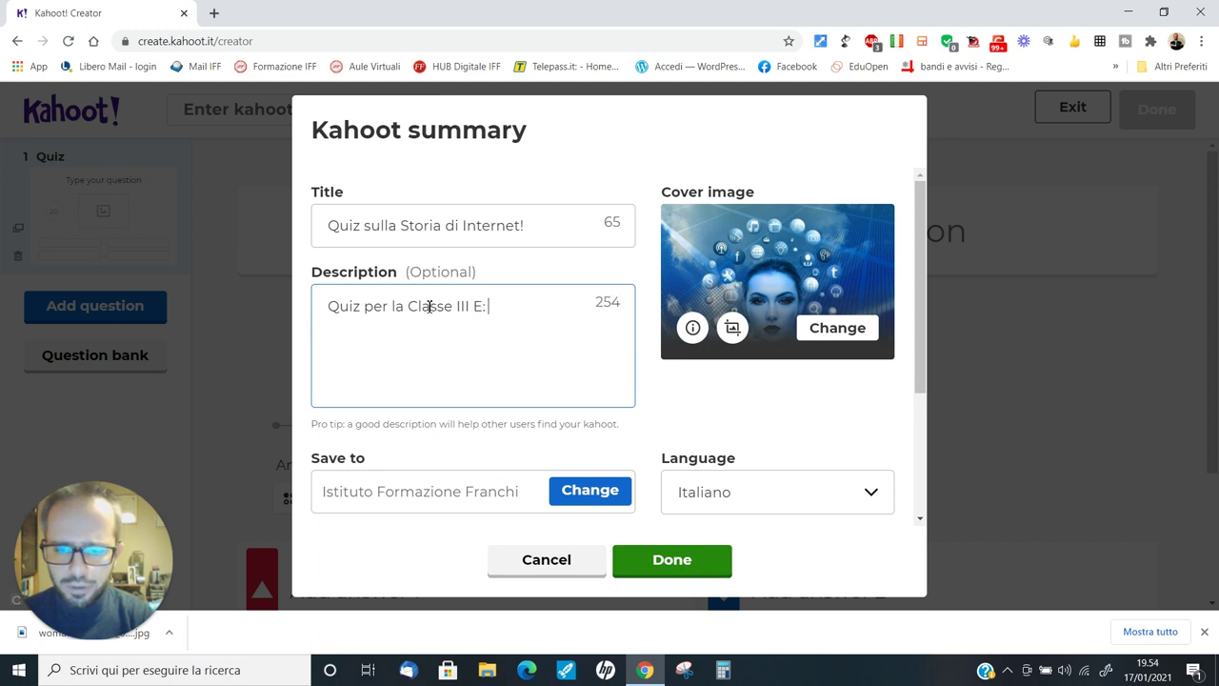
type("vediamo se siete stati attent")
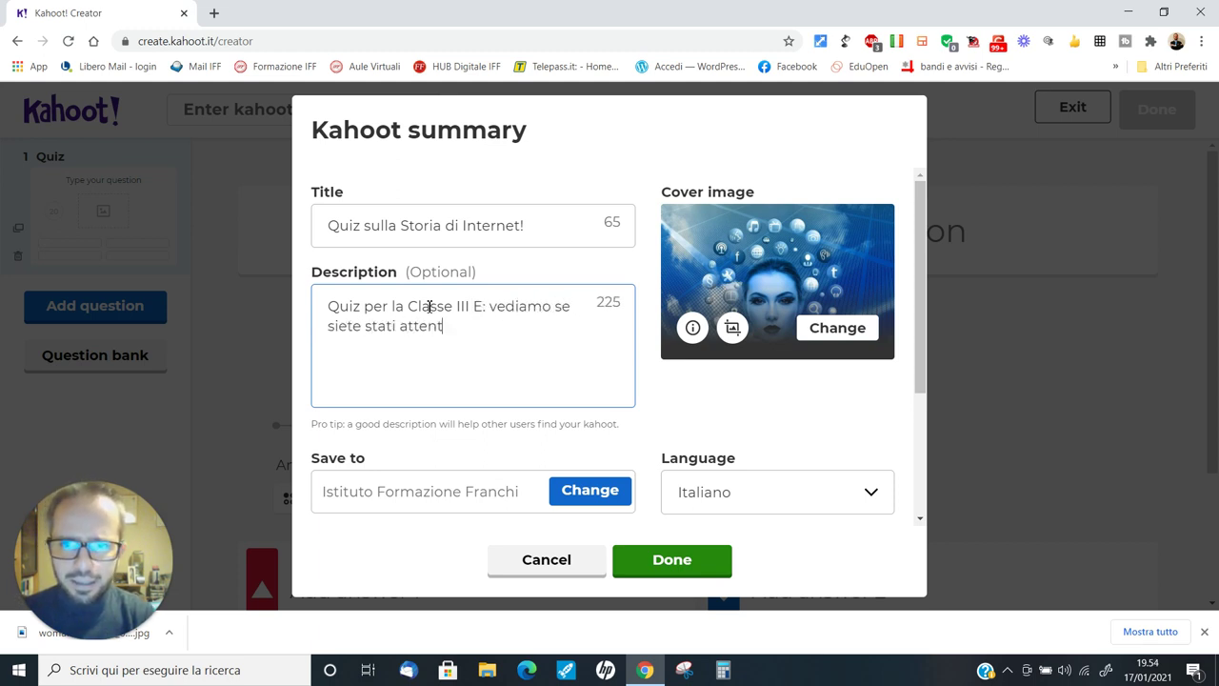
type("i durante la spiegazi")
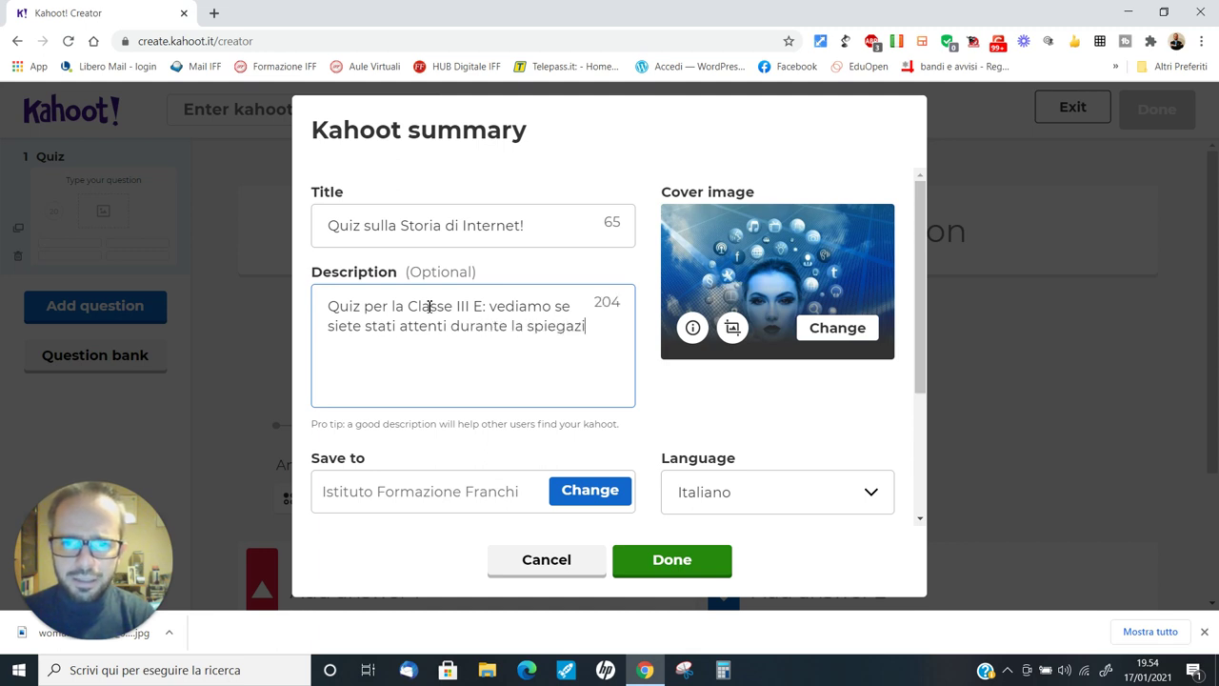
type("one di giovedì!")
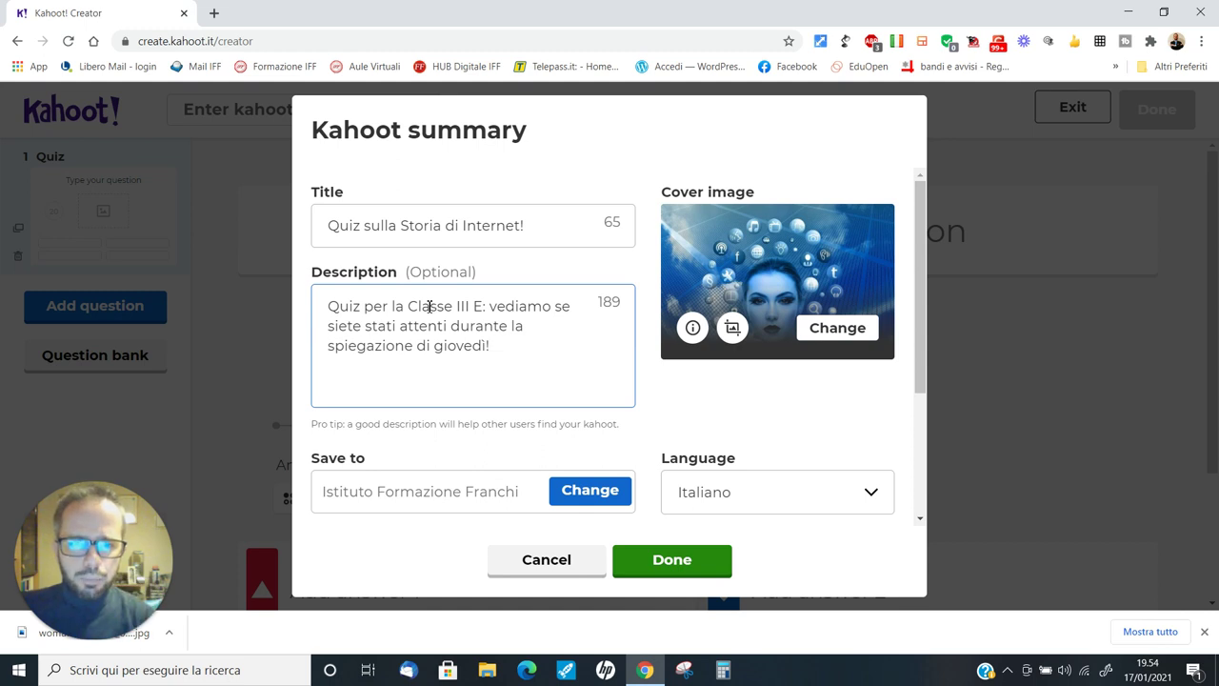
left_click(690, 562)
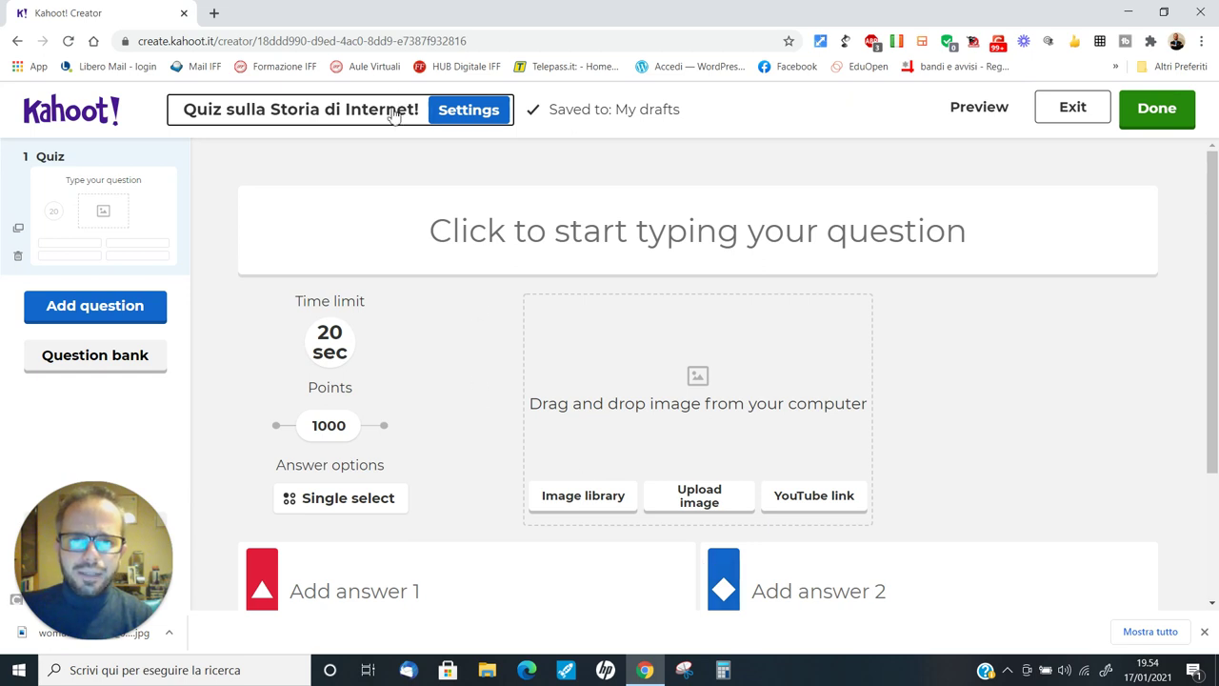
Enter the first question "Quando è nata la rete Internet?" with a 30-second time limit and 1000 points.
left_click(596, 232)
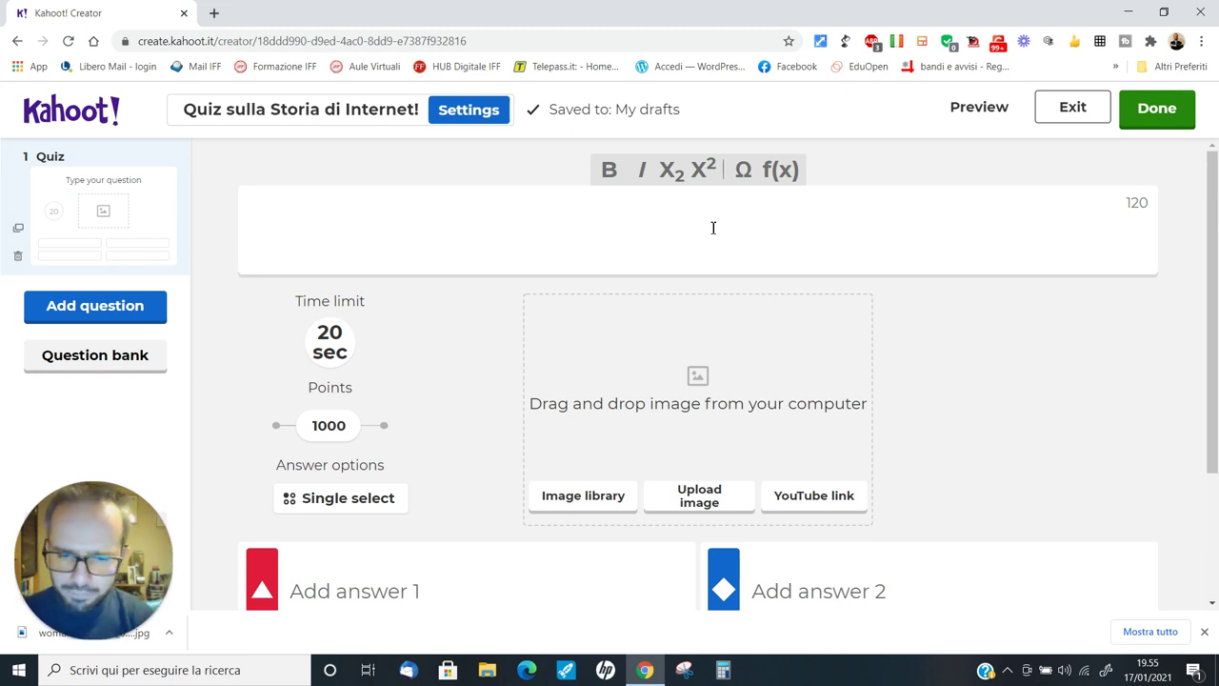
type("Quando è nata la rete Internet?")
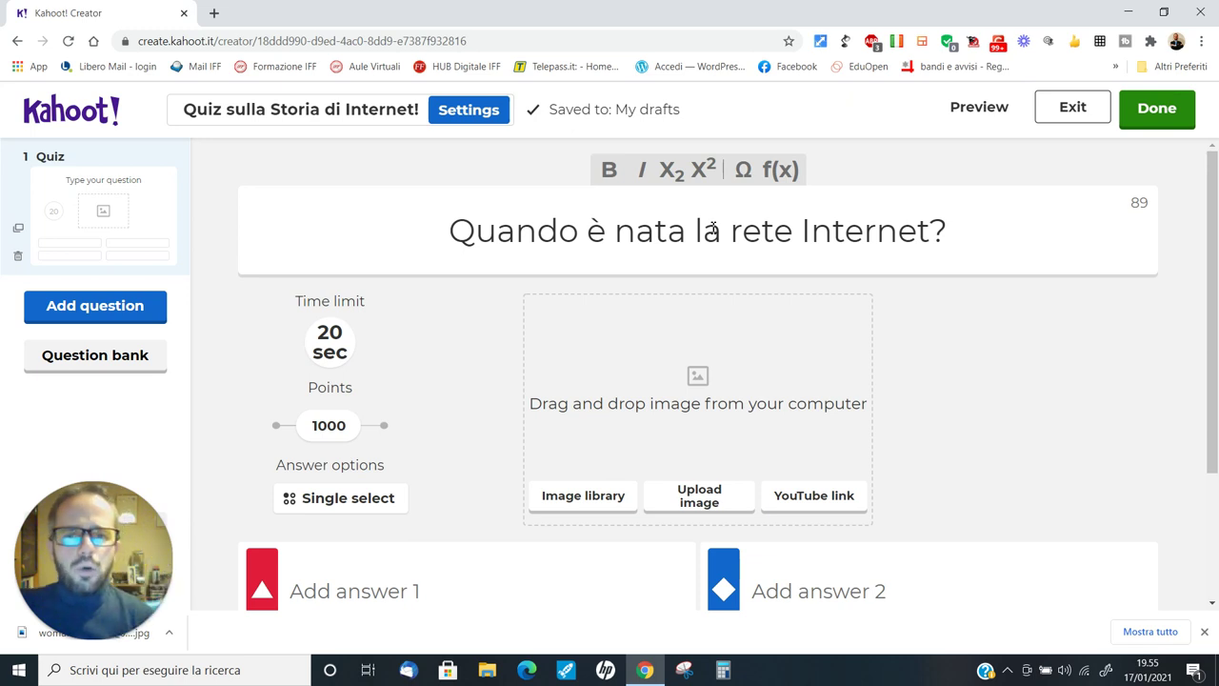
left_click(323, 350)
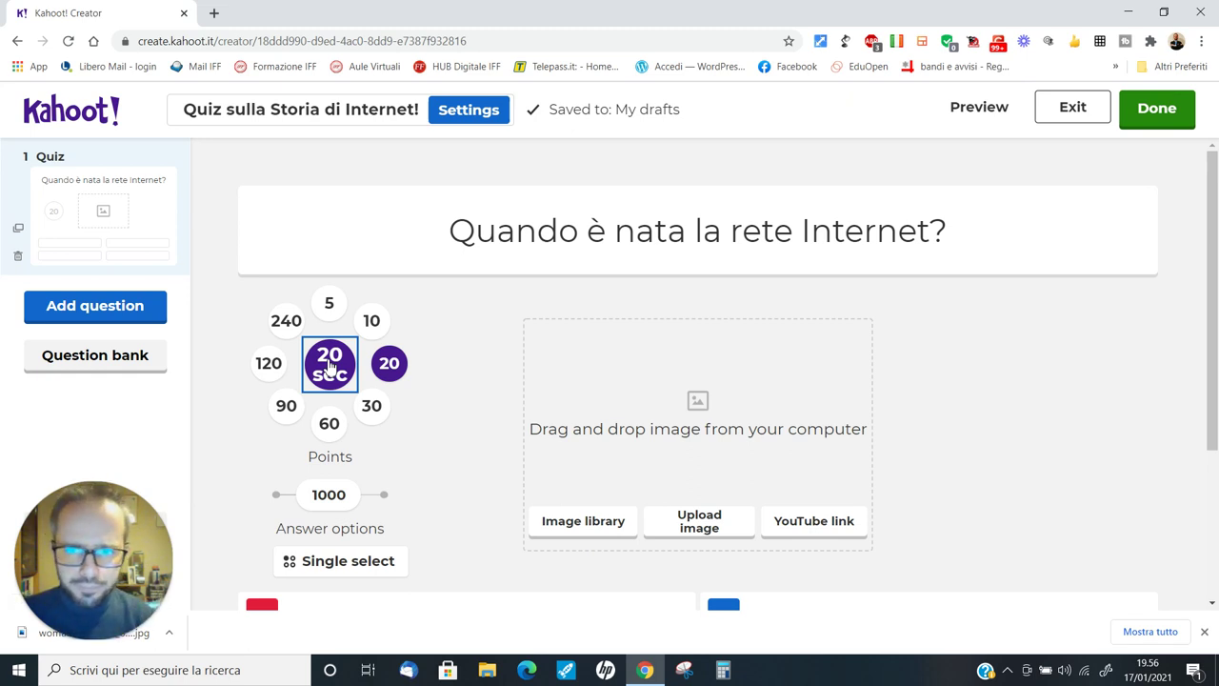
left_click(371, 406)
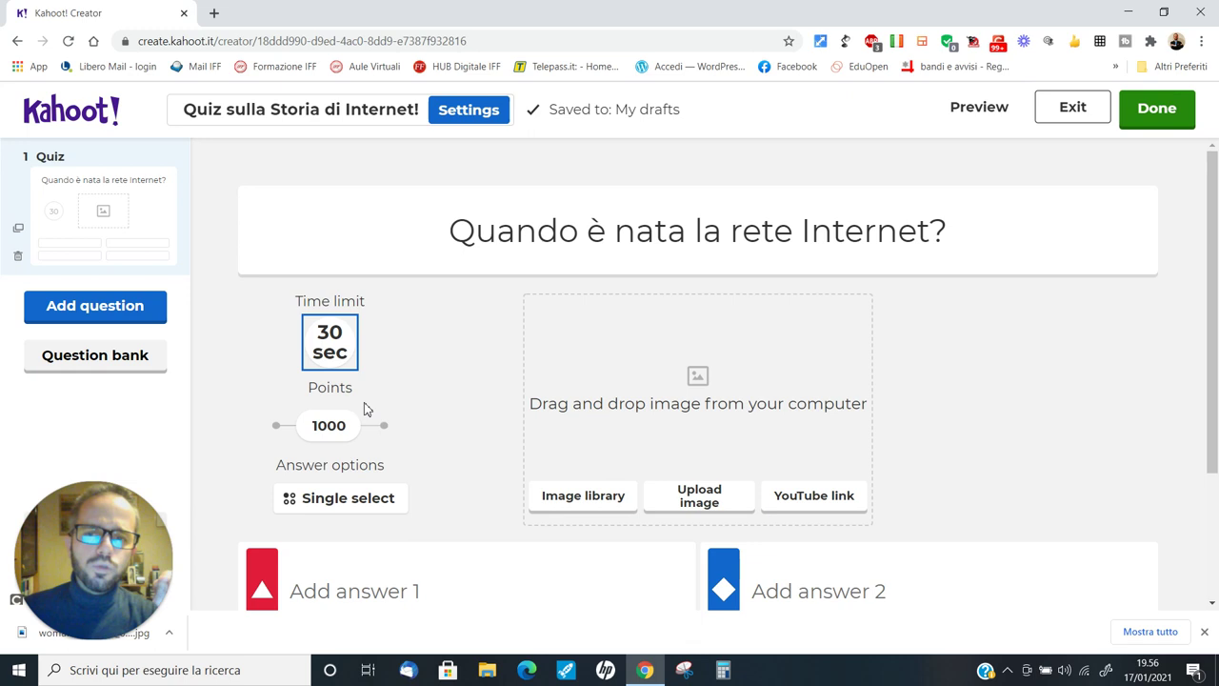
left_click_drag(326, 434, 350, 426)
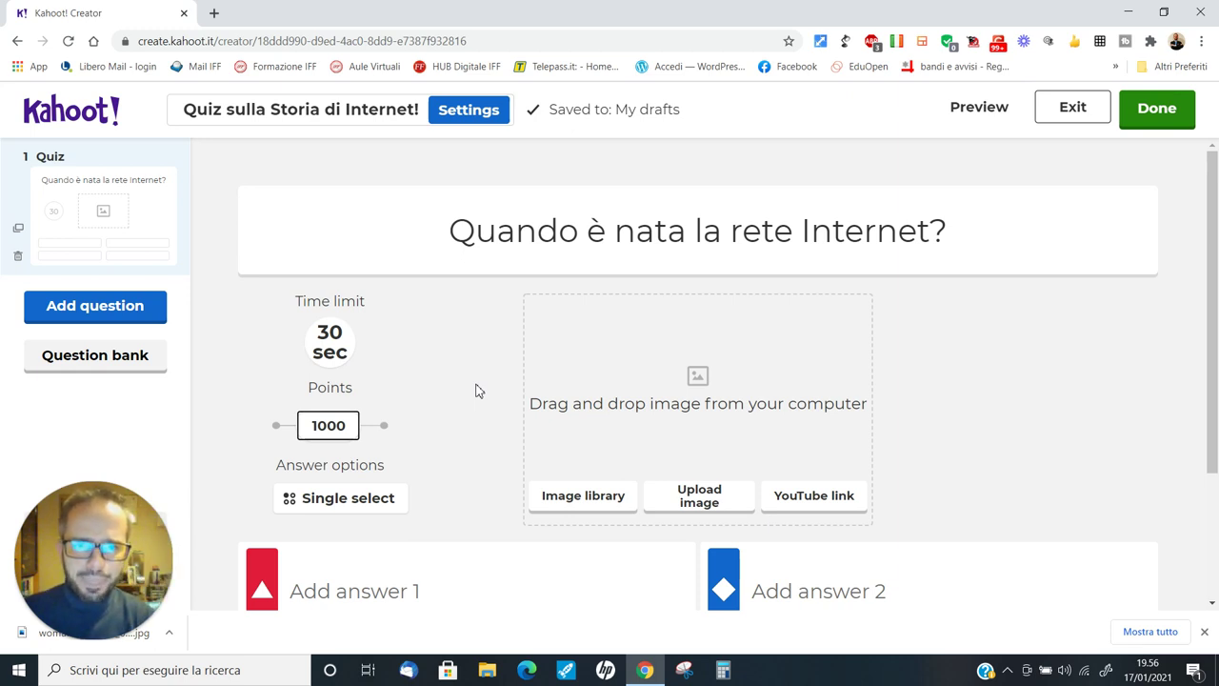
Upload woman-1446557_640.jpg from the Download folder as the first question's image.
scroll(478, 391, "down", 1)
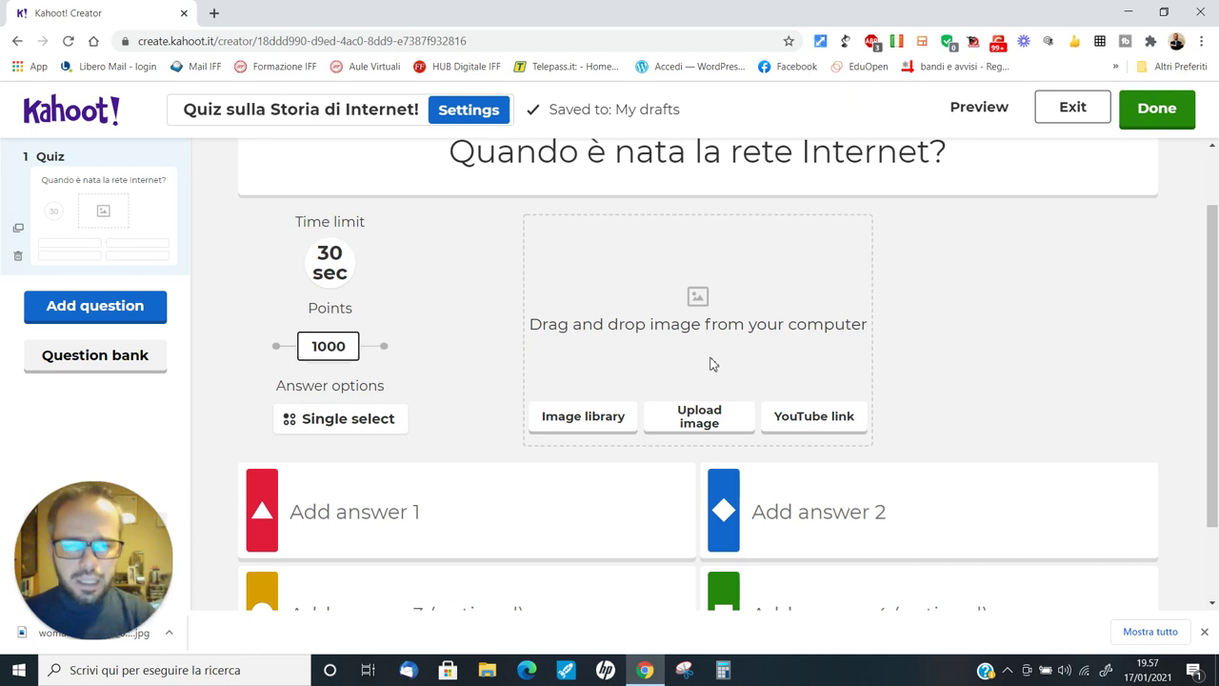
left_click(700, 425)
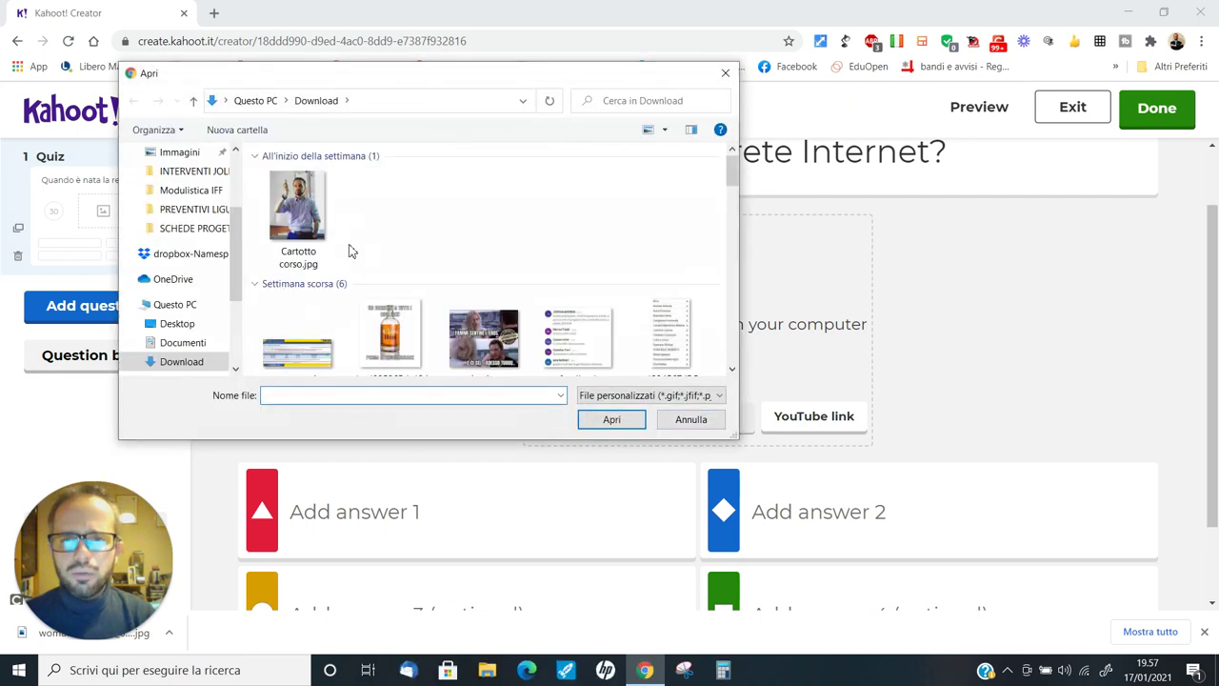
left_click(305, 230)
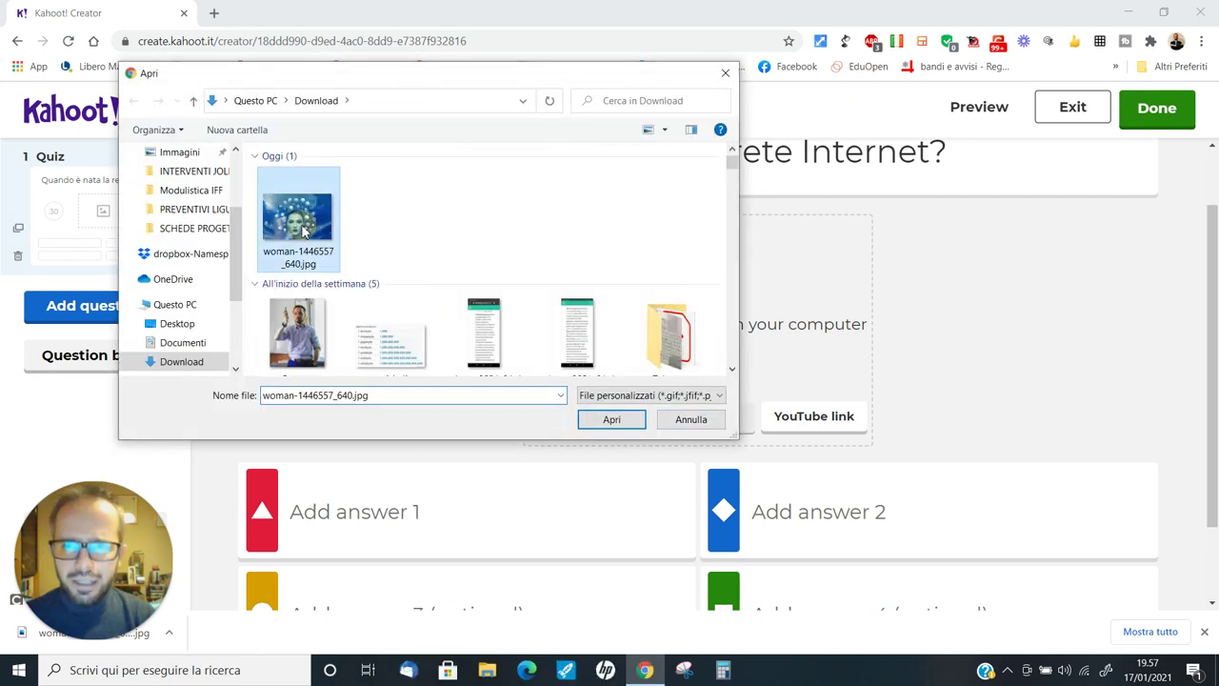
left_click(611, 419)
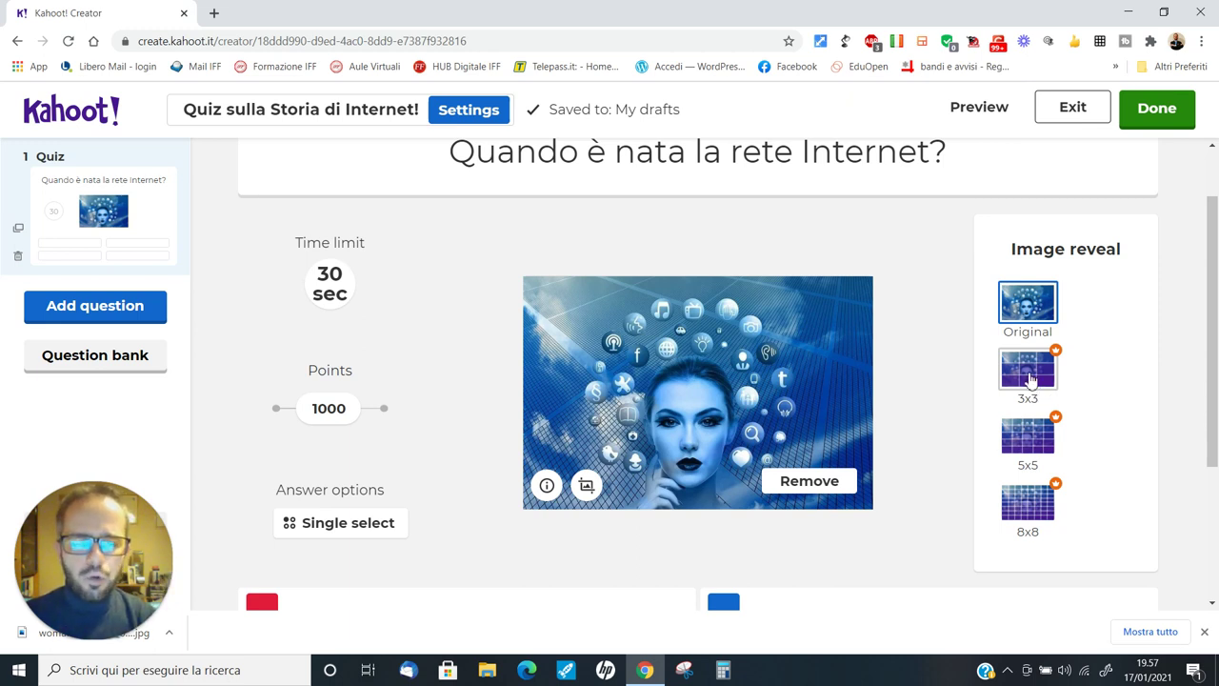
Enter 1969 as the first answer and mark it as correct.
scroll(1040, 394, "down", 3)
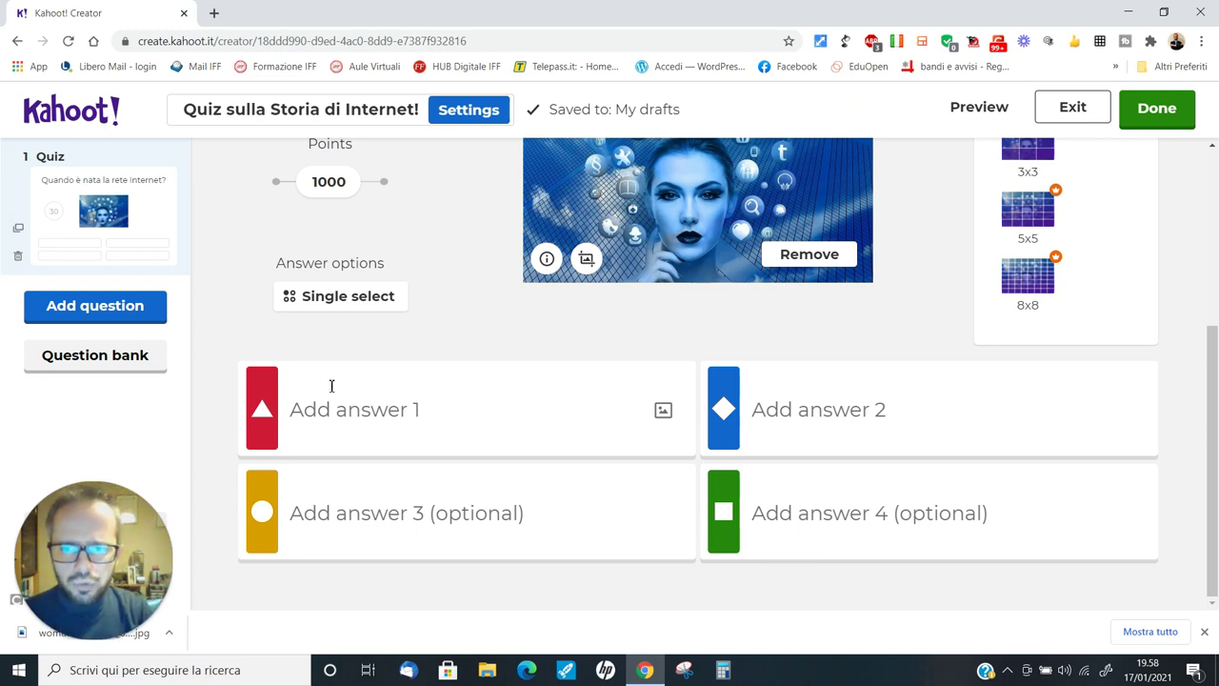
left_click(362, 421)
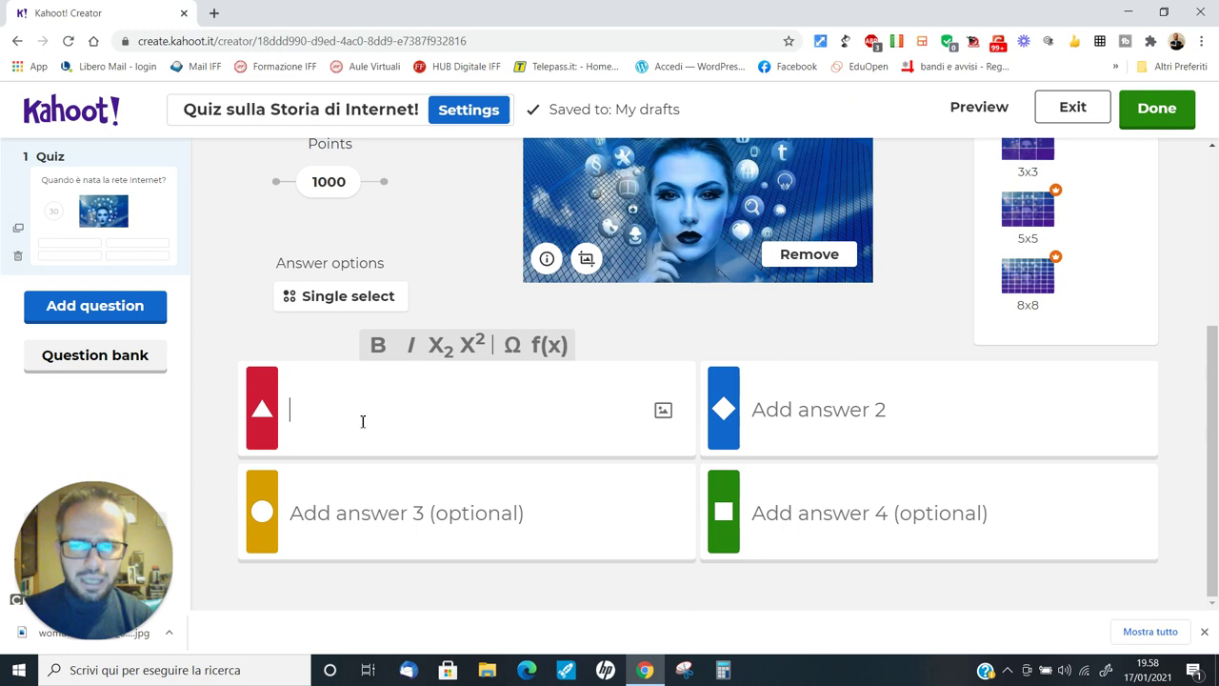
type("1969")
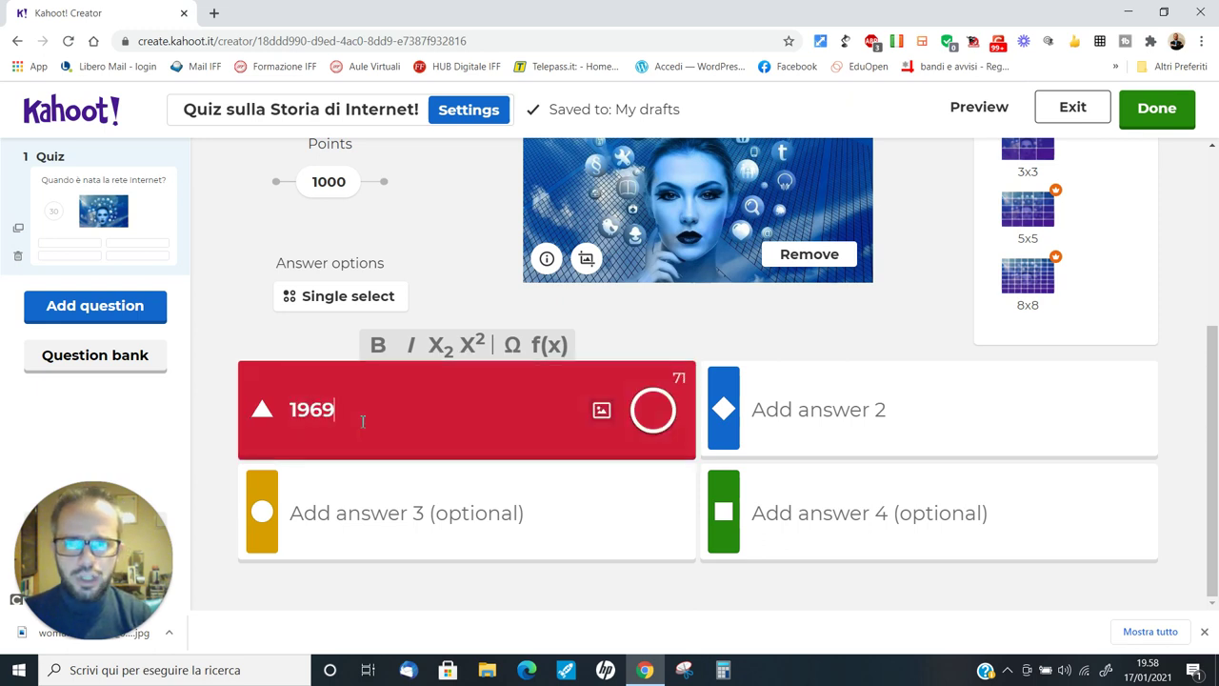
left_click(639, 428)
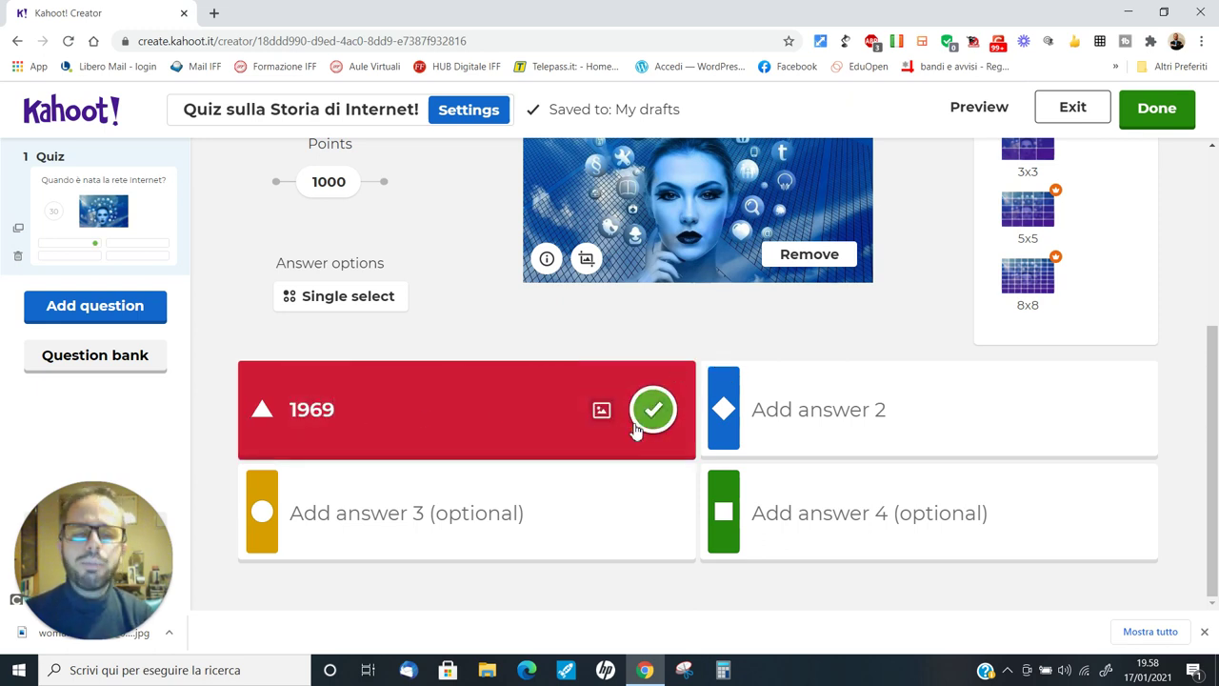
Enter 2000 as the second answer, try marking it as correct too, and clear that mark again.
left_click(864, 416)
type("2000")
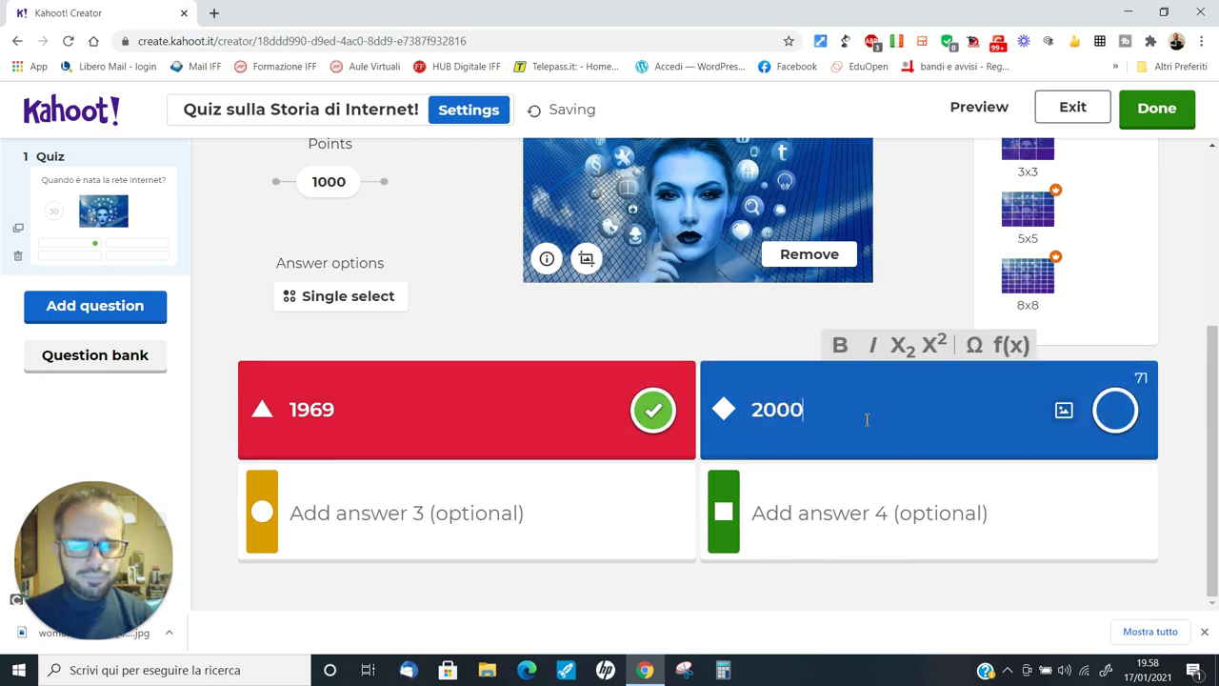
left_click(1112, 415)
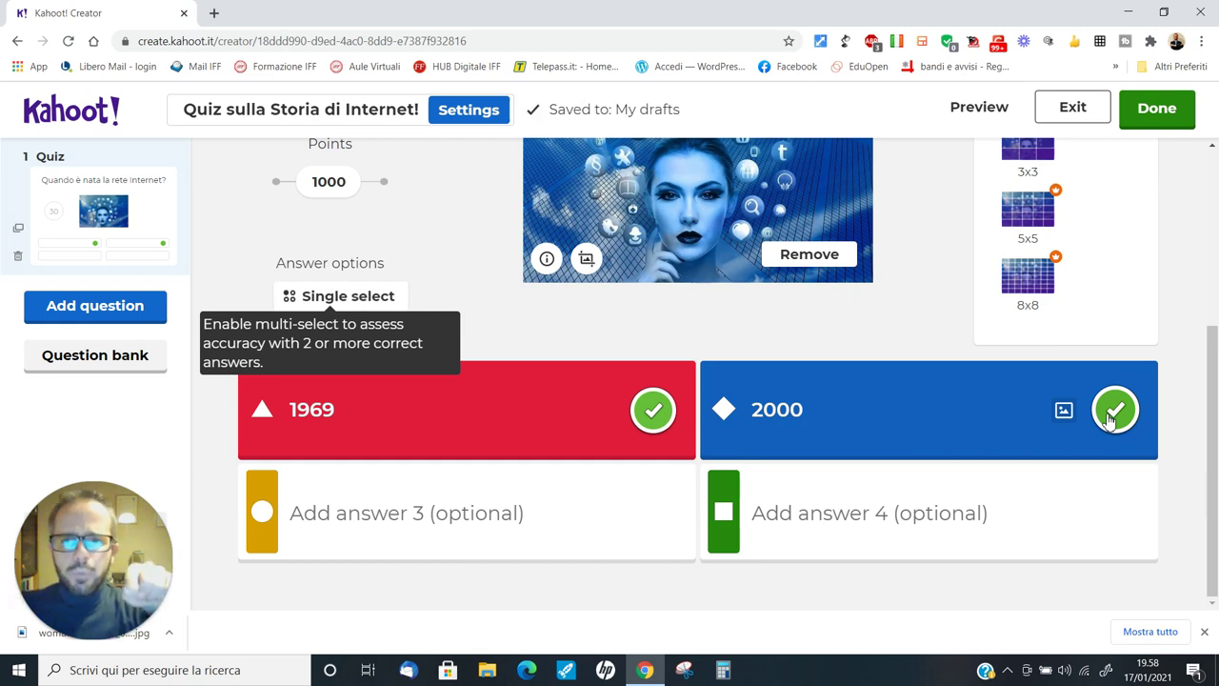
left_click(1111, 416)
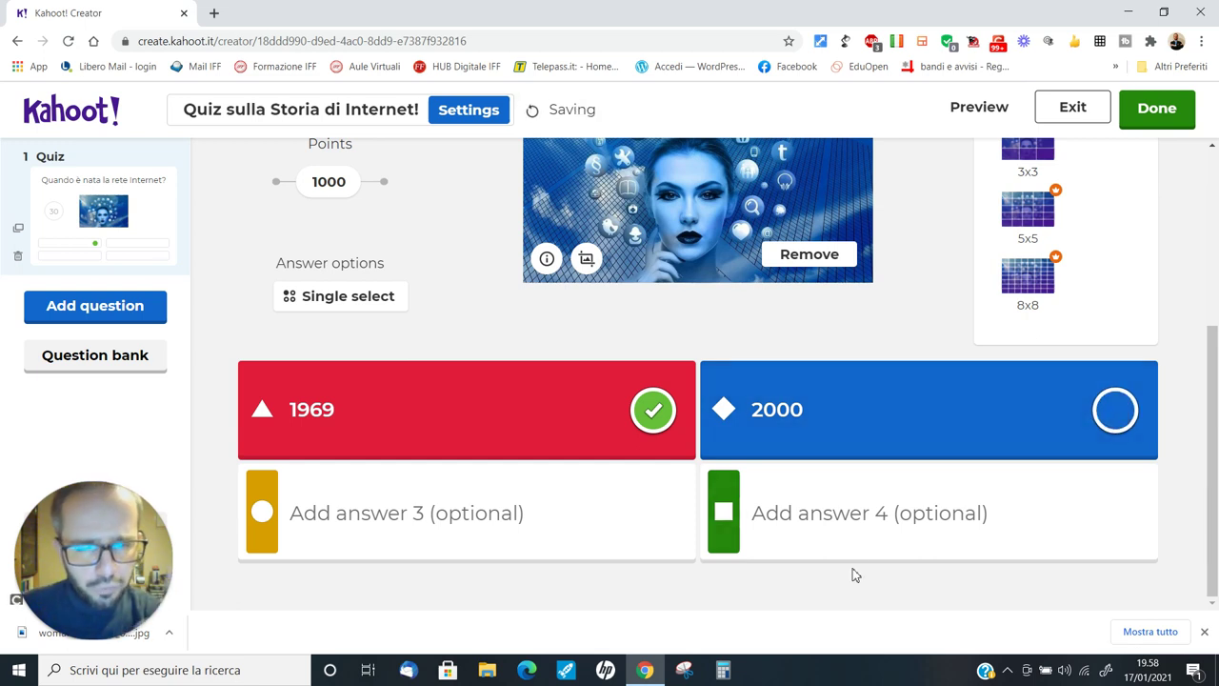
Enter 1978 as the third answer and 1980 as the fourth answer.
left_click(423, 518)
type("1978")
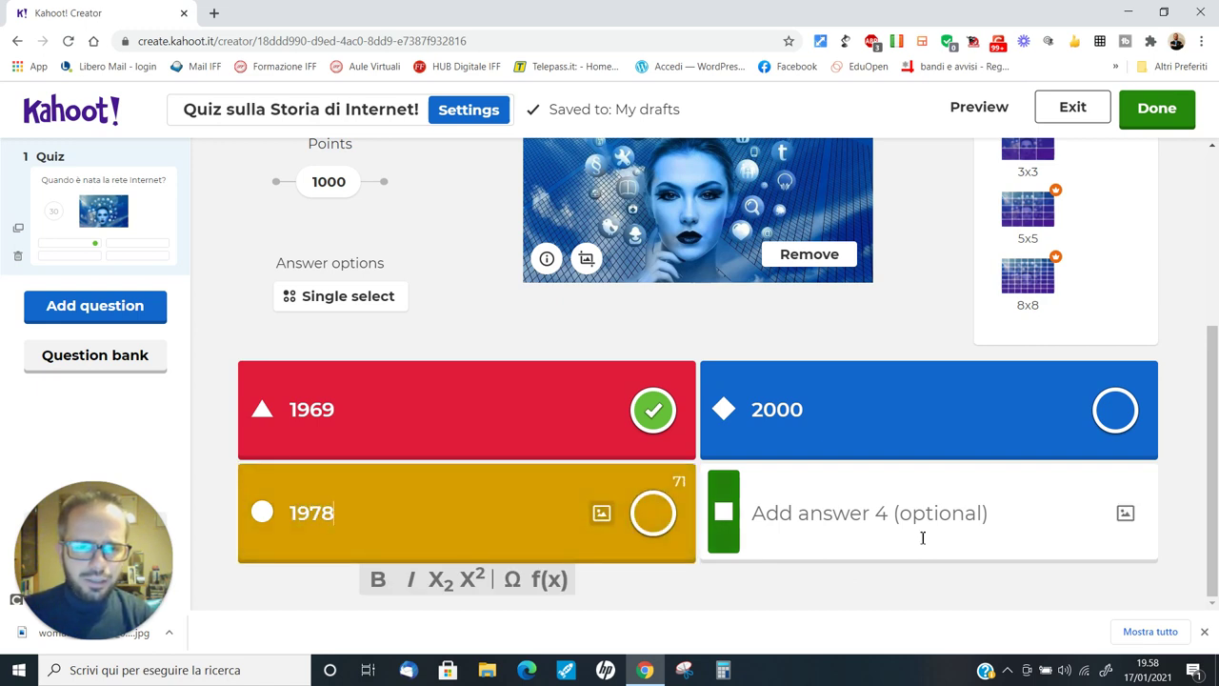
left_click(931, 512)
type("1980")
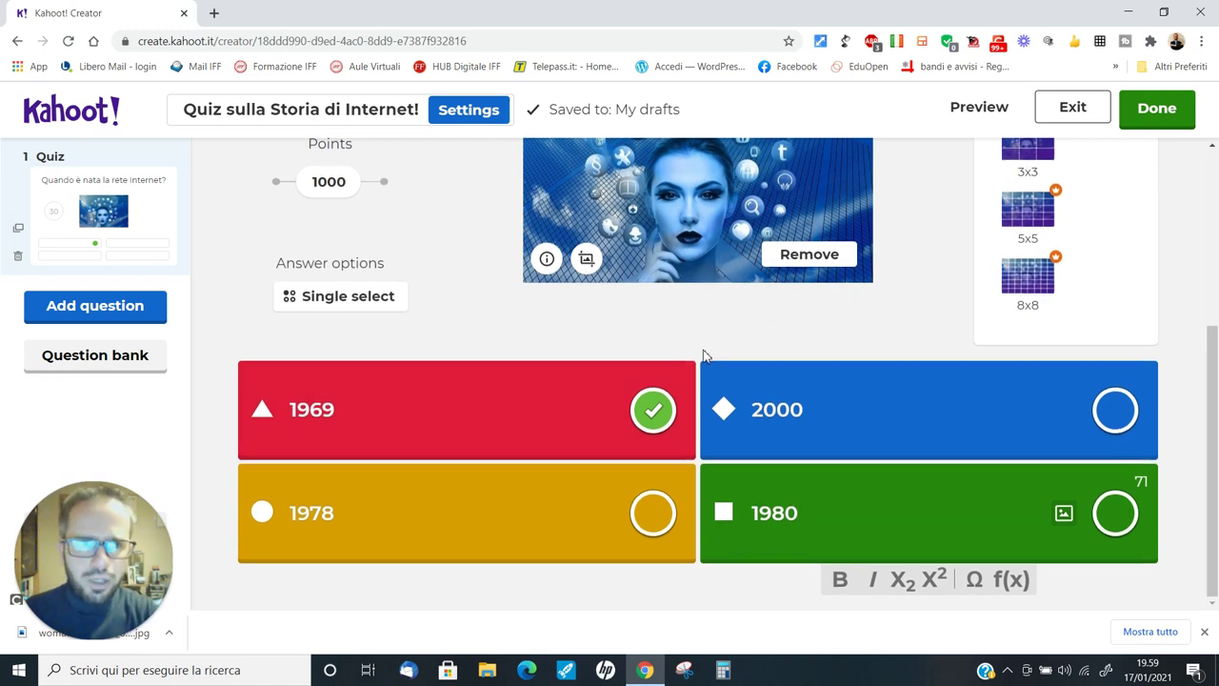
Add a blank second quiz question and delete it again.
left_click(90, 317)
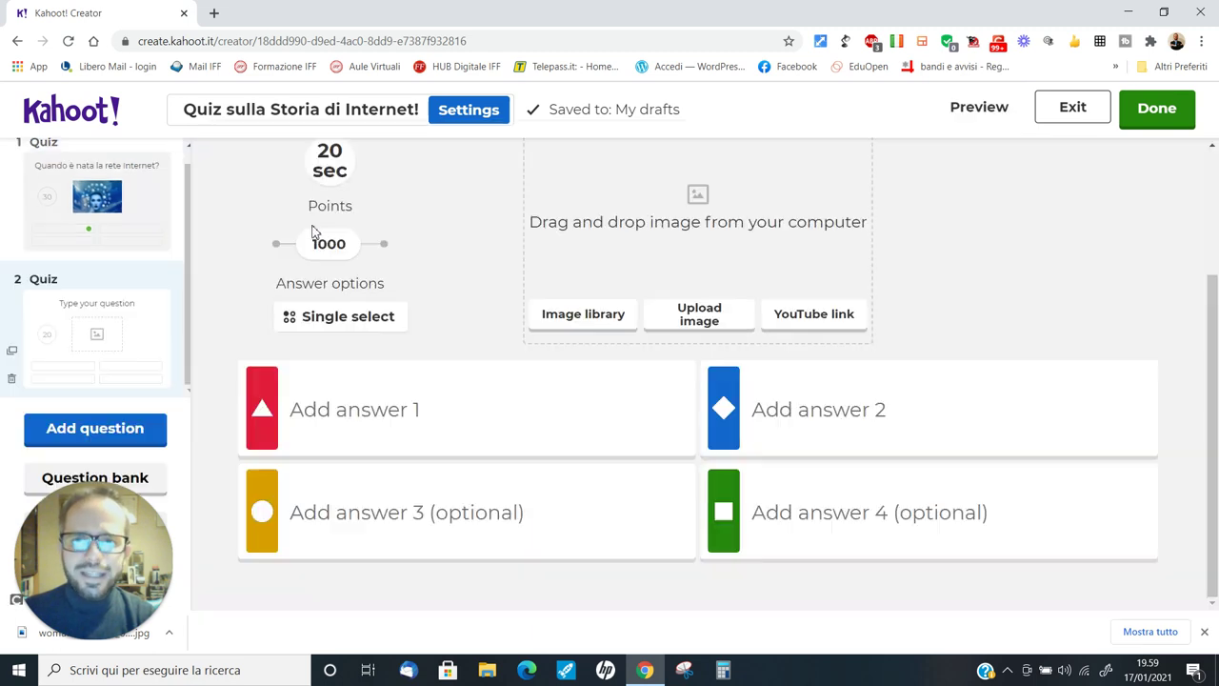
left_click(317, 230)
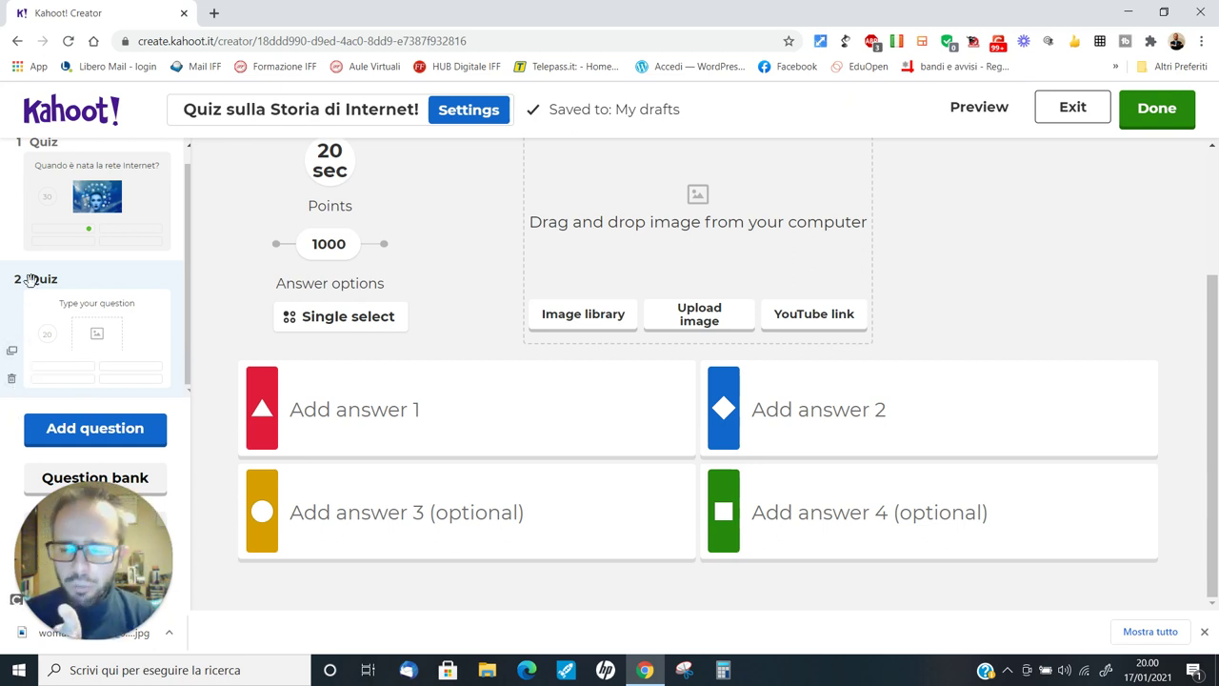
left_click(12, 381)
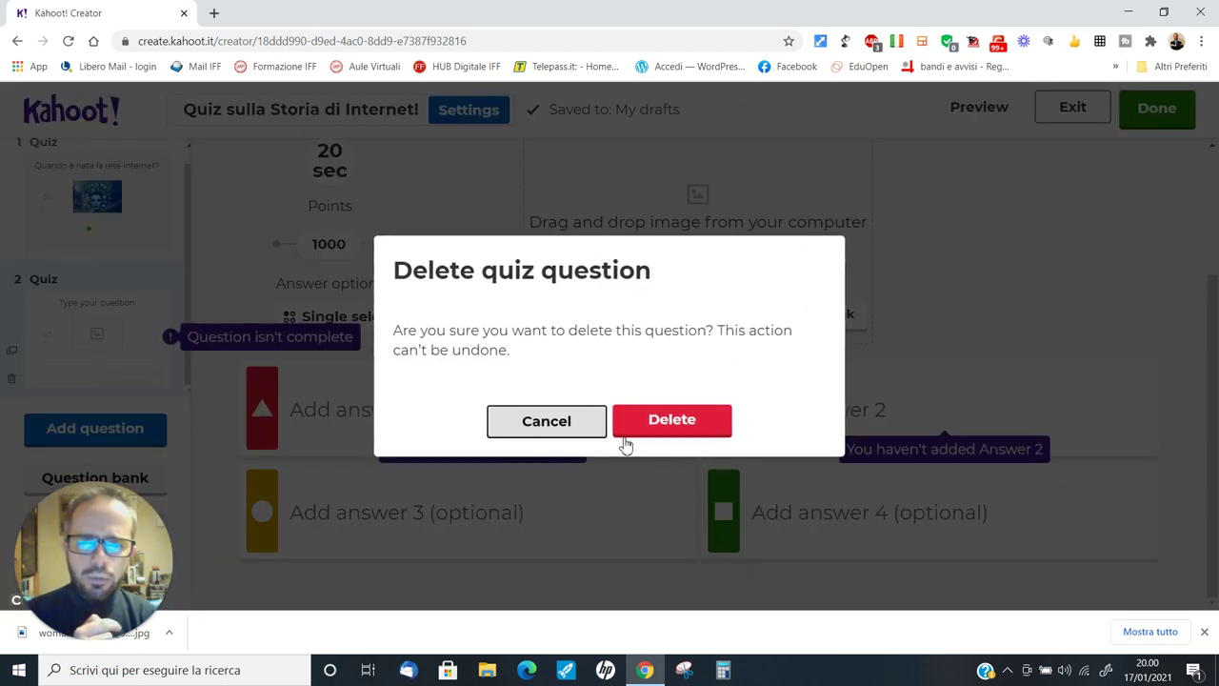
left_click(672, 423)
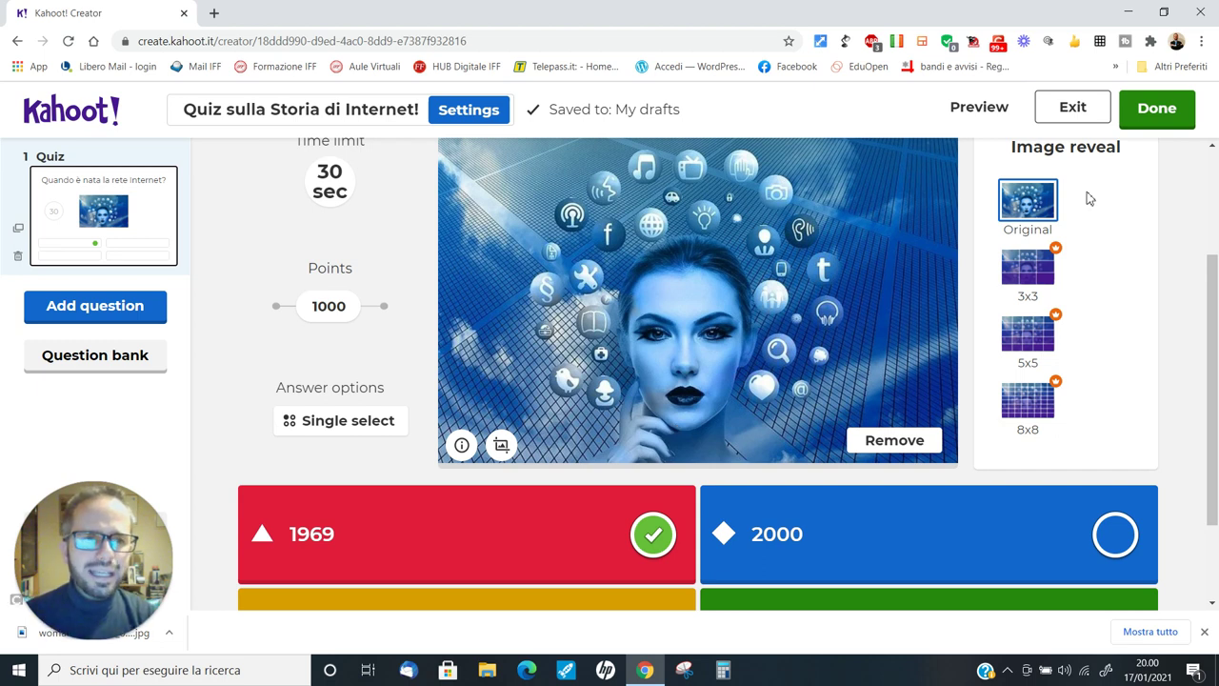
Finish editing the kahoot and choose to play it right away using the Teach option for virtual classrooms.
left_click(1181, 117)
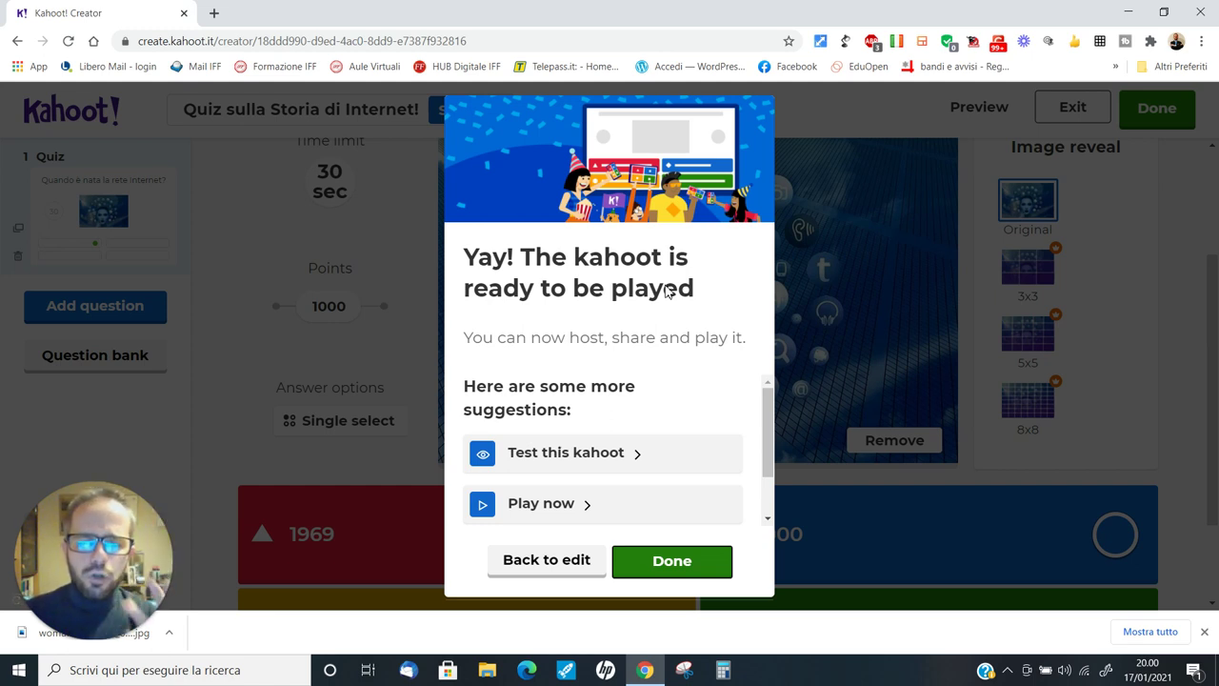
left_click(540, 504)
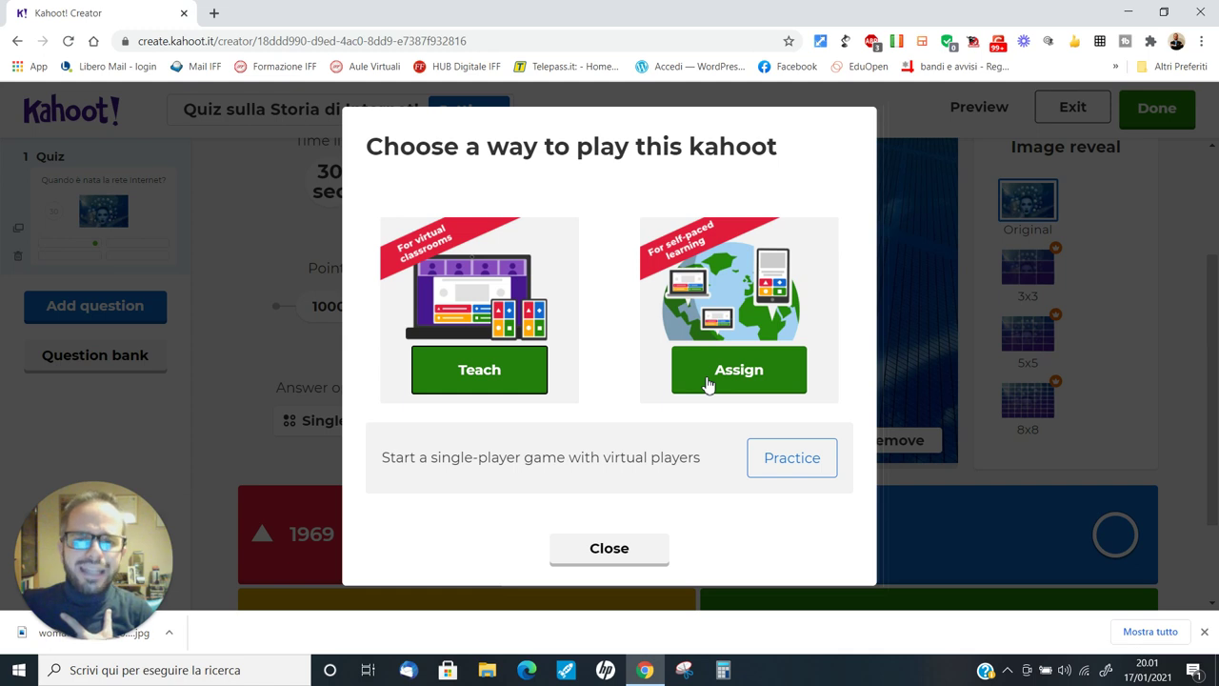
left_click(454, 372)
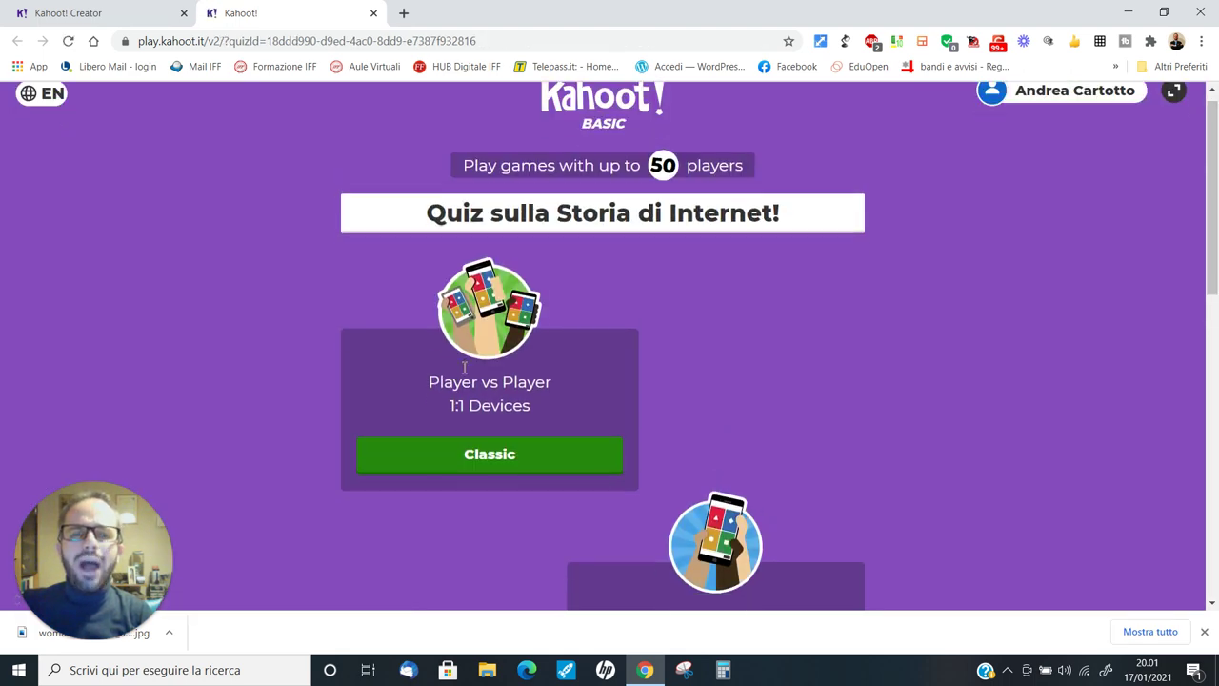
Review the available game modes and launch the quiz in Classic mode, Player vs Player on 1:1 devices.
scroll(532, 401, "down", 2)
scroll(678, 513, "up", 2)
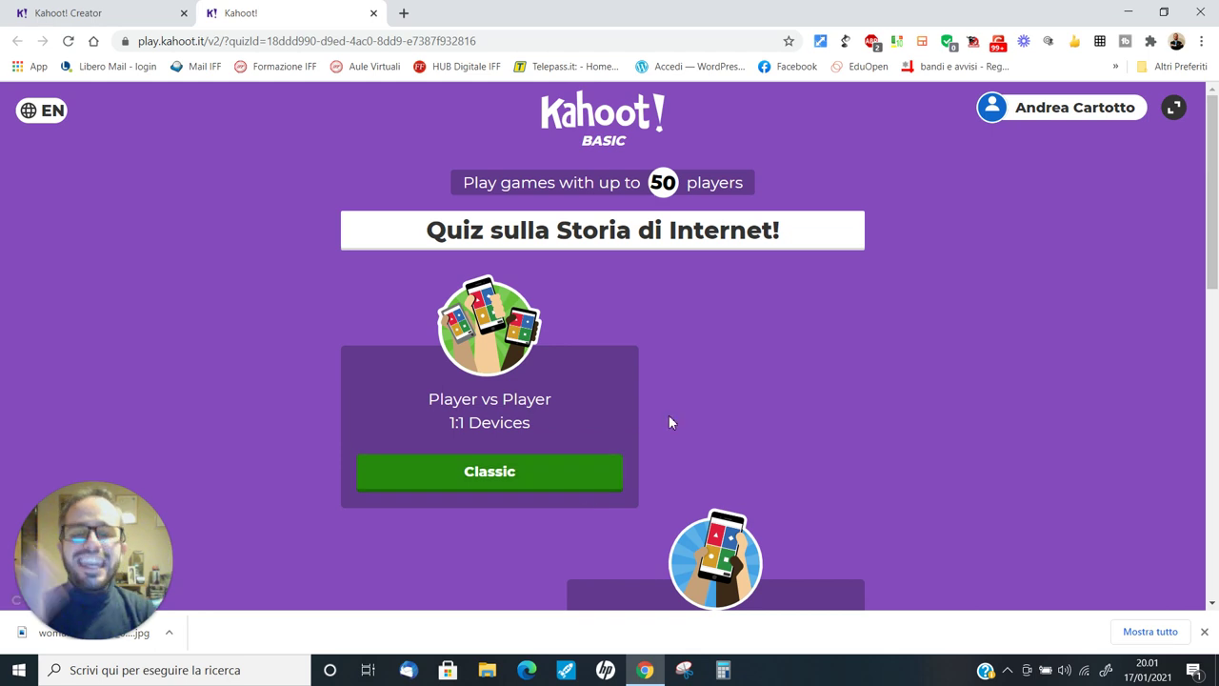
scroll(666, 423, "down", 2)
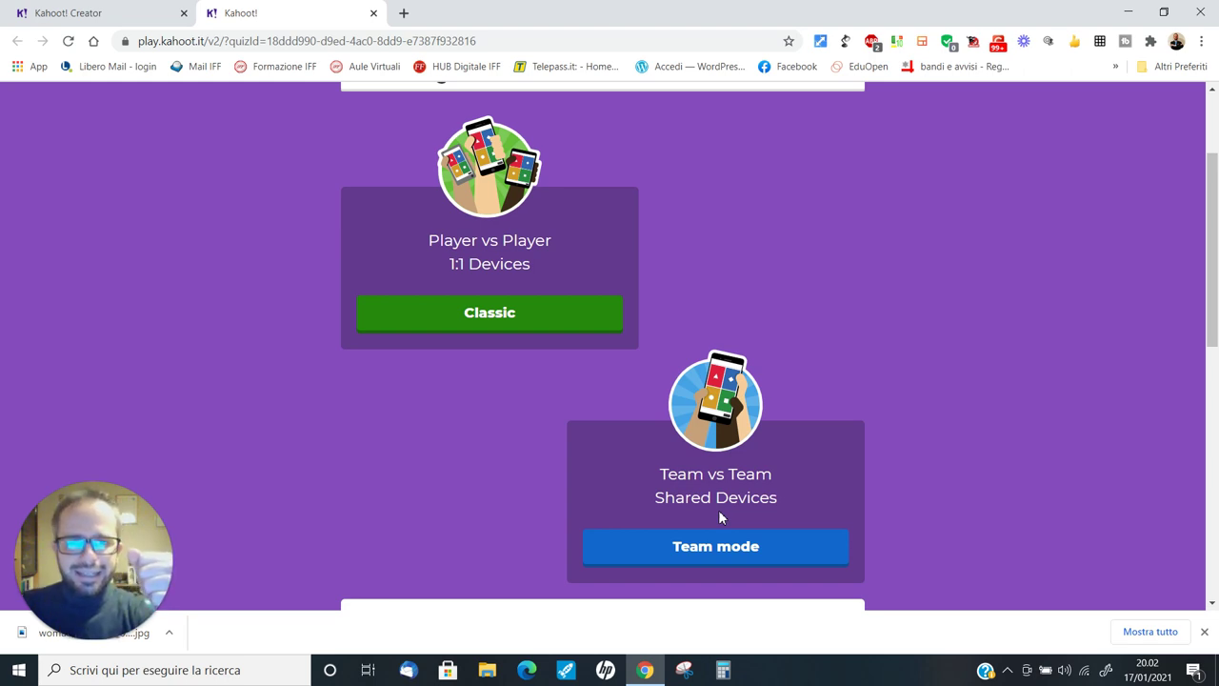
left_click(547, 314)
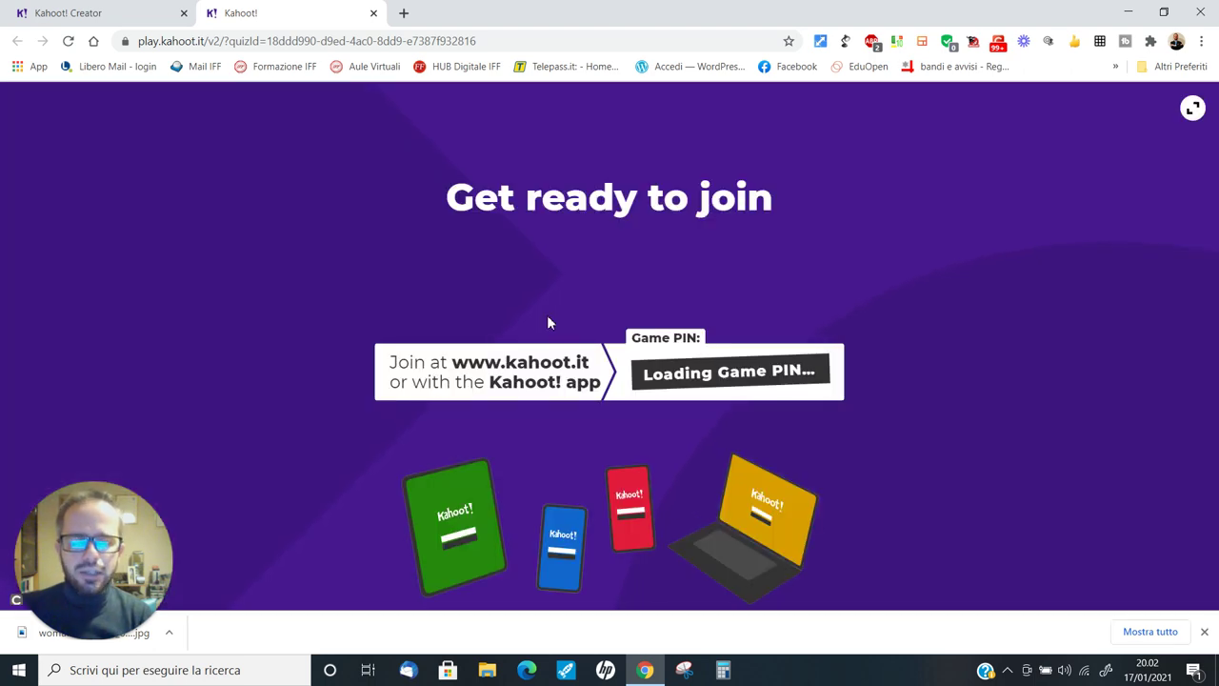